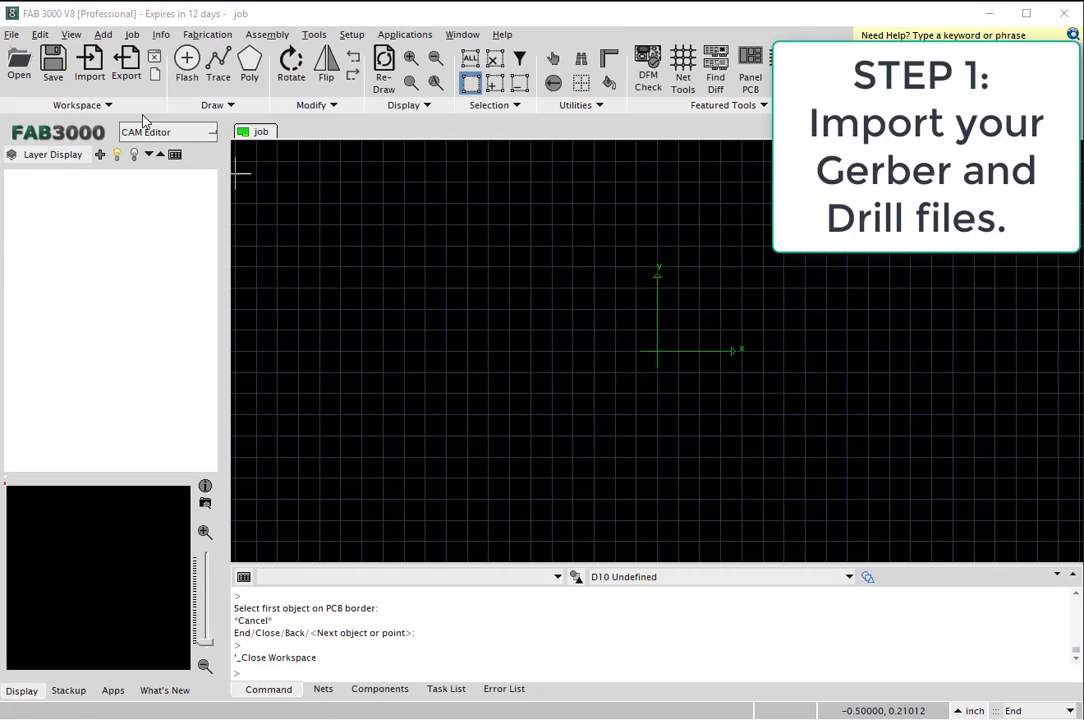
Step: Auto-load the nine Gerber and drill files from the 274X folder, keeping Art0121.pho as Top
left_click(80, 72)
left_click(90, 101)
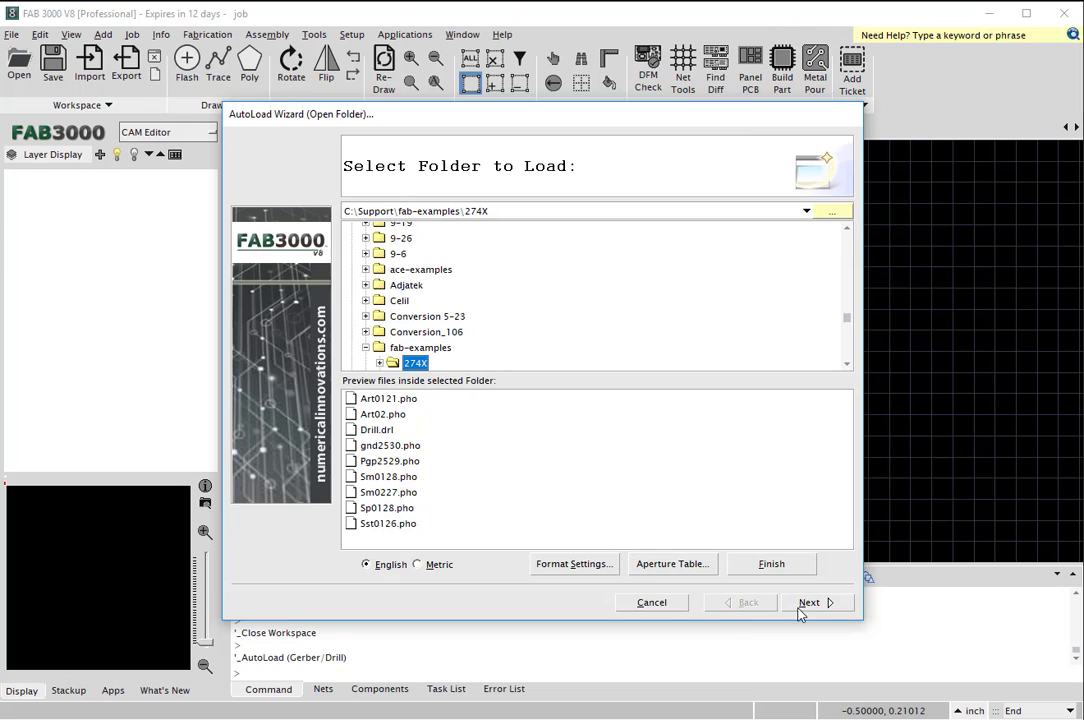
left_click(812, 603)
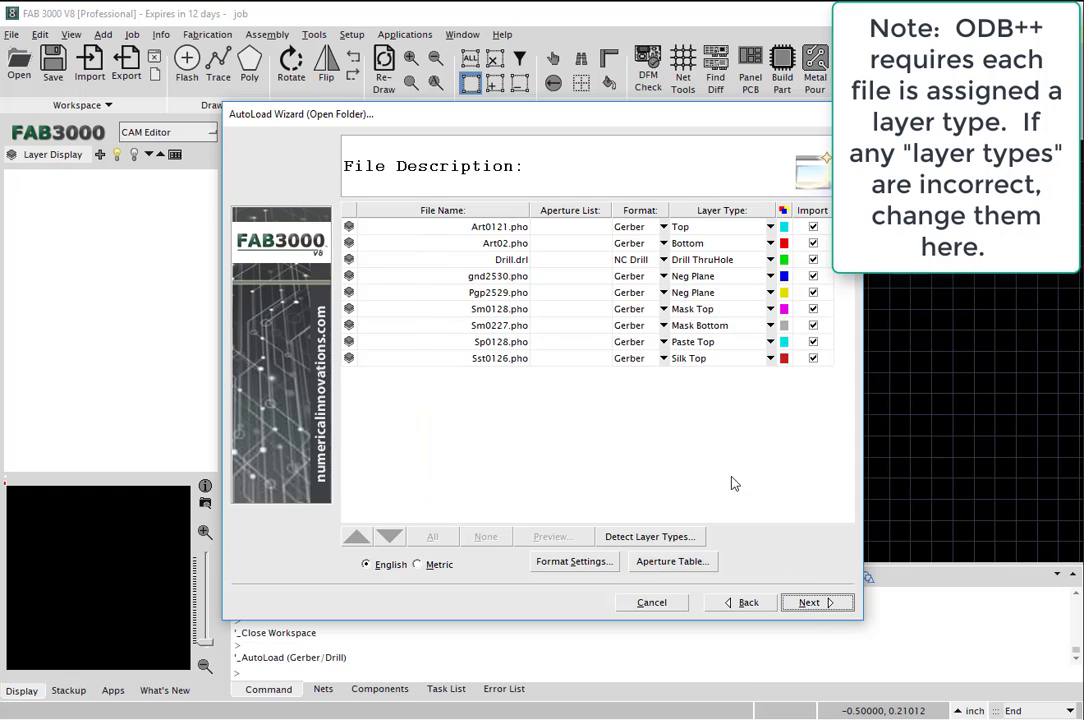
left_click(771, 228)
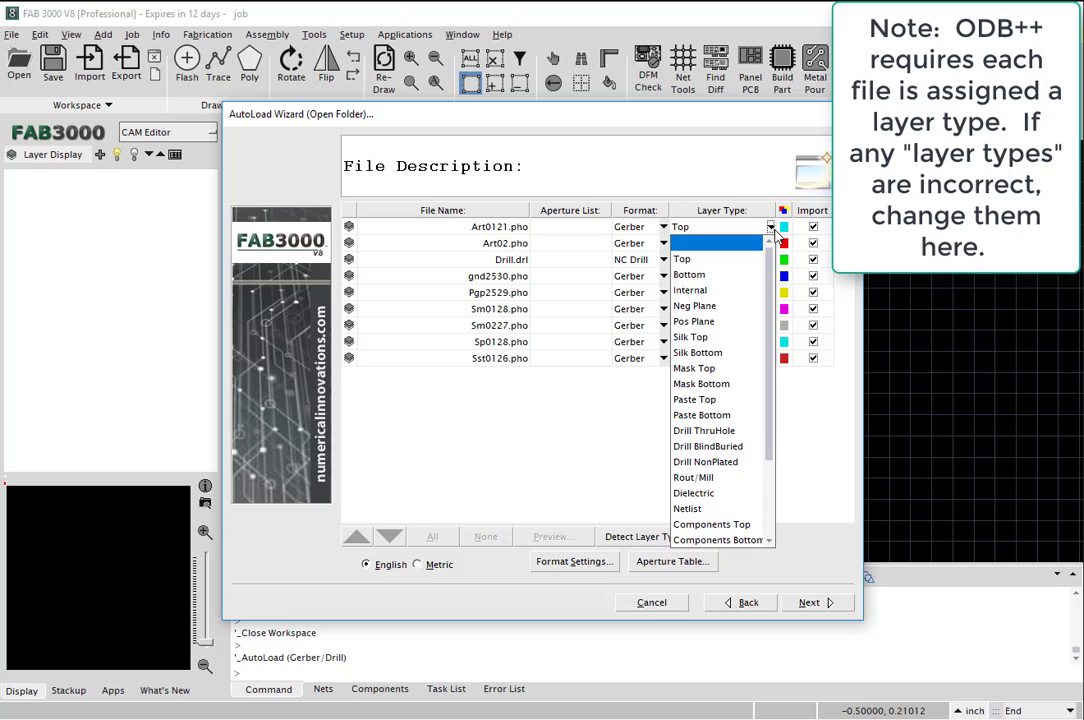
left_click(774, 231)
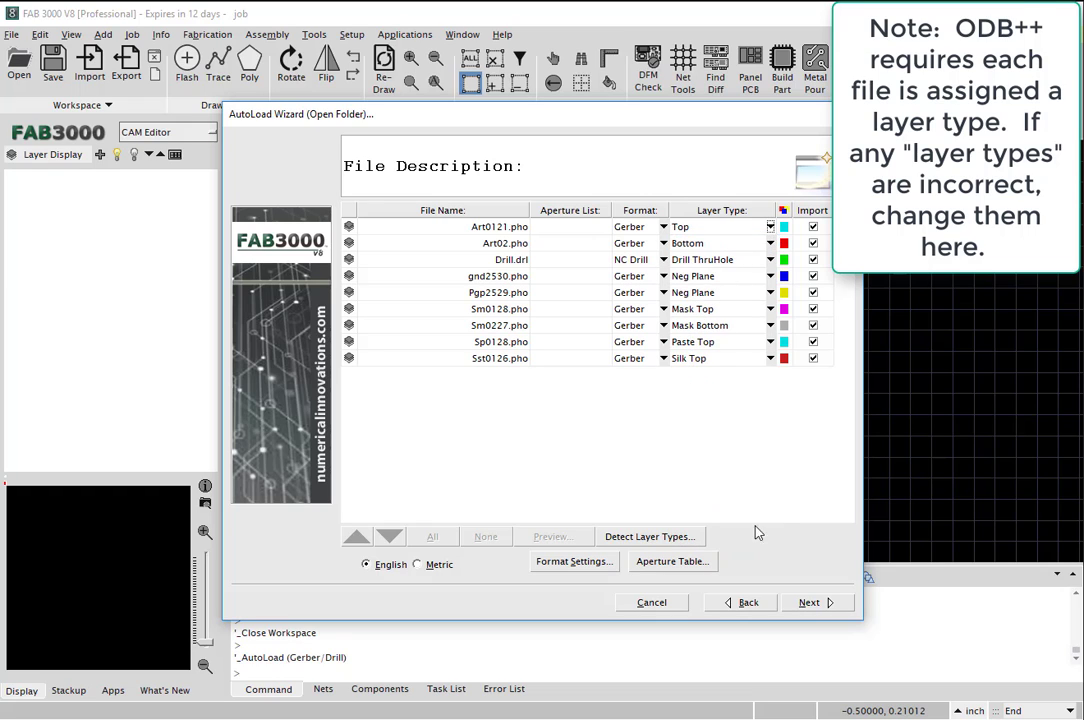
left_click(811, 603)
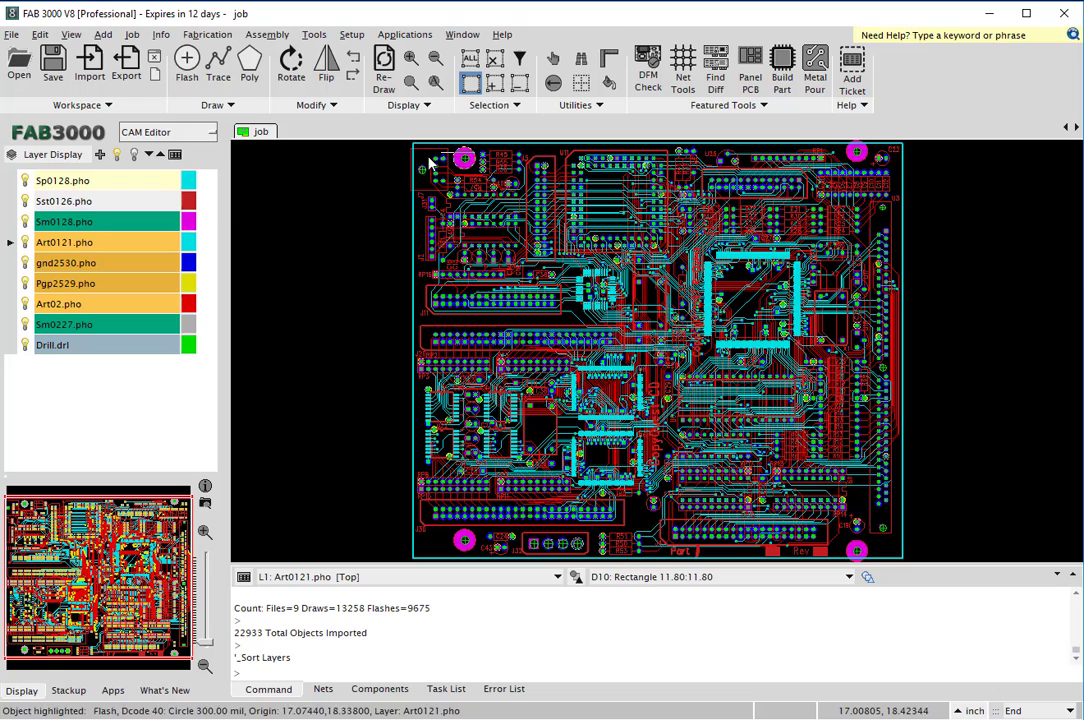
Step: Move gnd2530.pho below Pgp2529.pho and confirm the stackup in the Layers Table
left_click(48, 264)
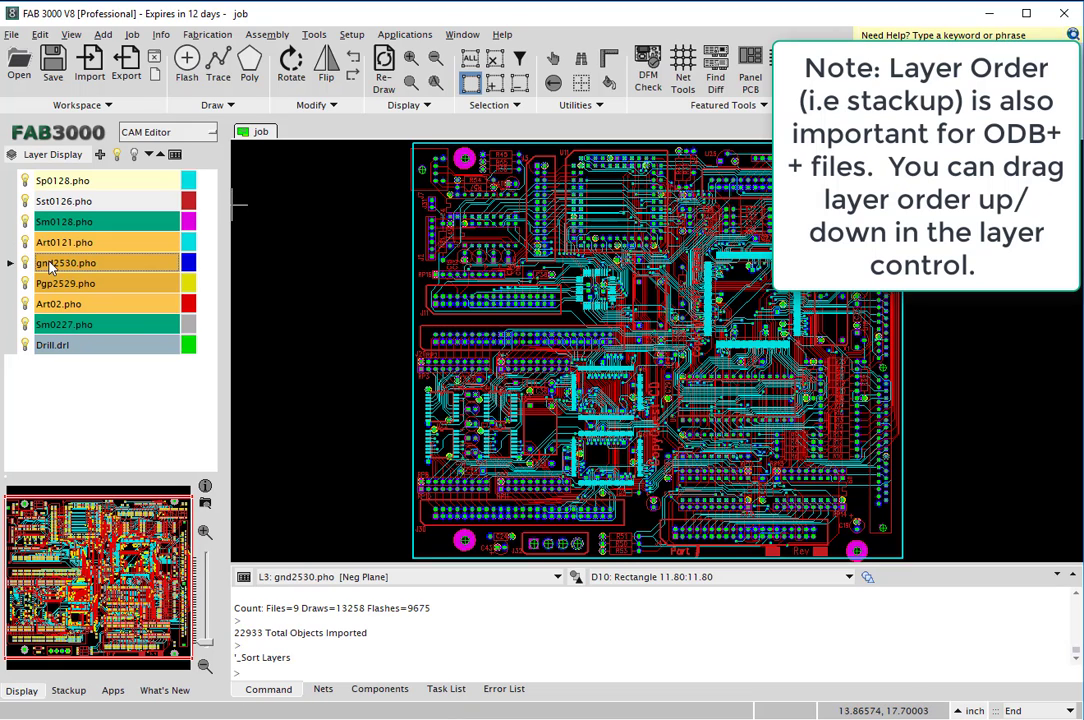
left_click_drag(48, 270, 47, 300)
left_click(52, 262)
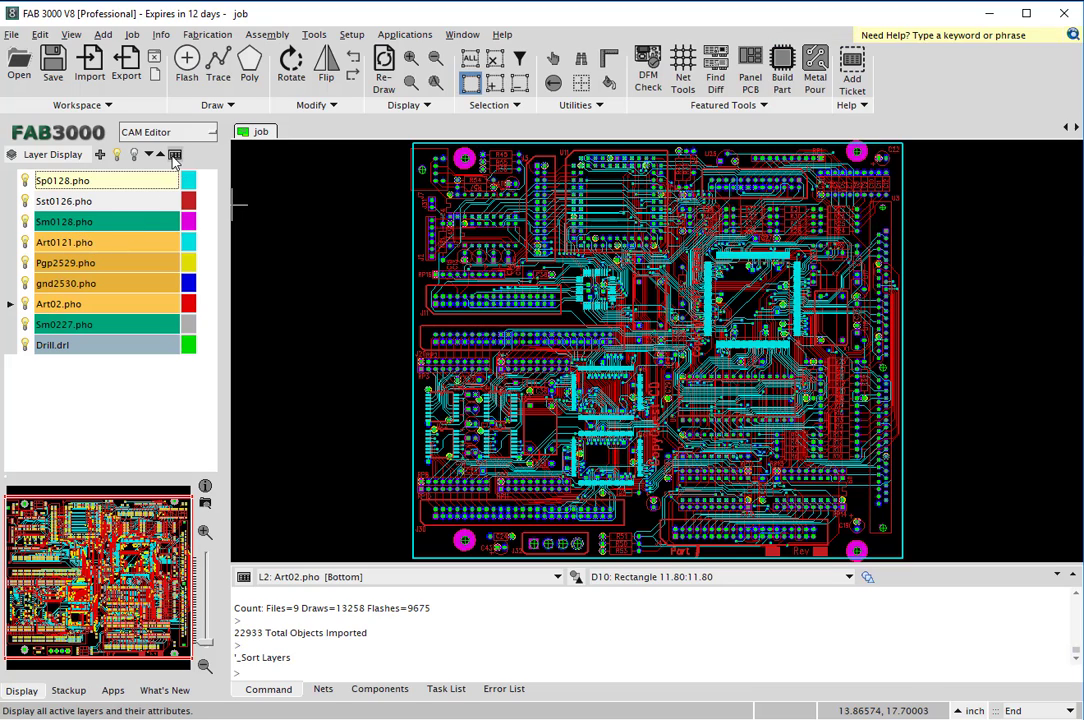
left_click(175, 155)
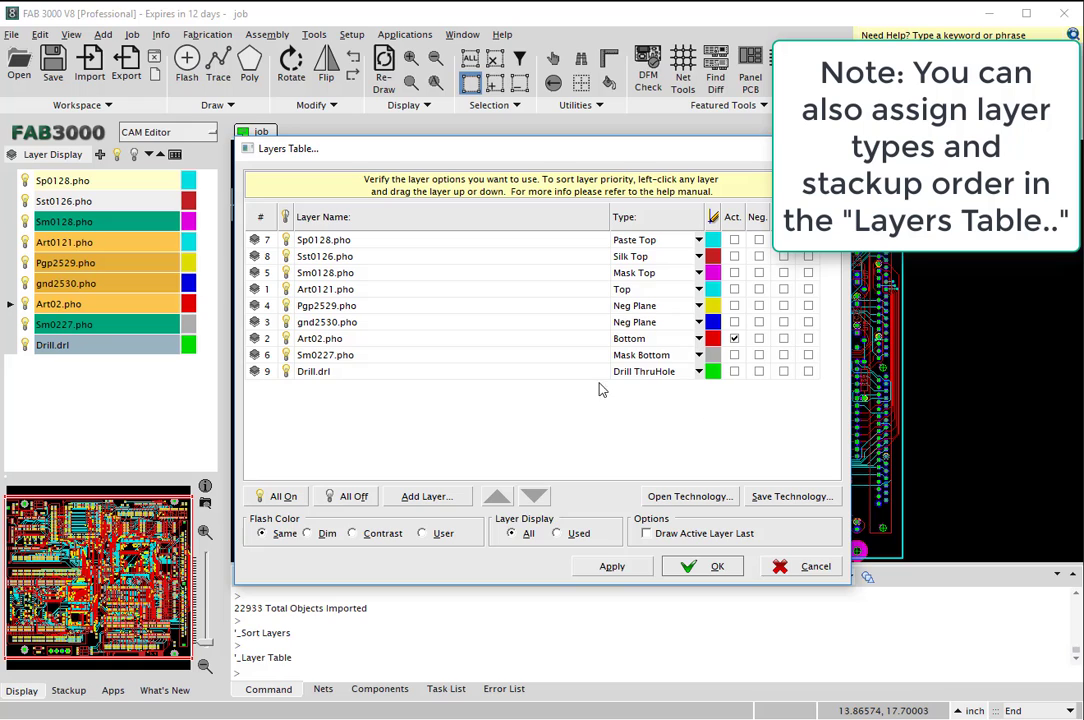
left_click(708, 566)
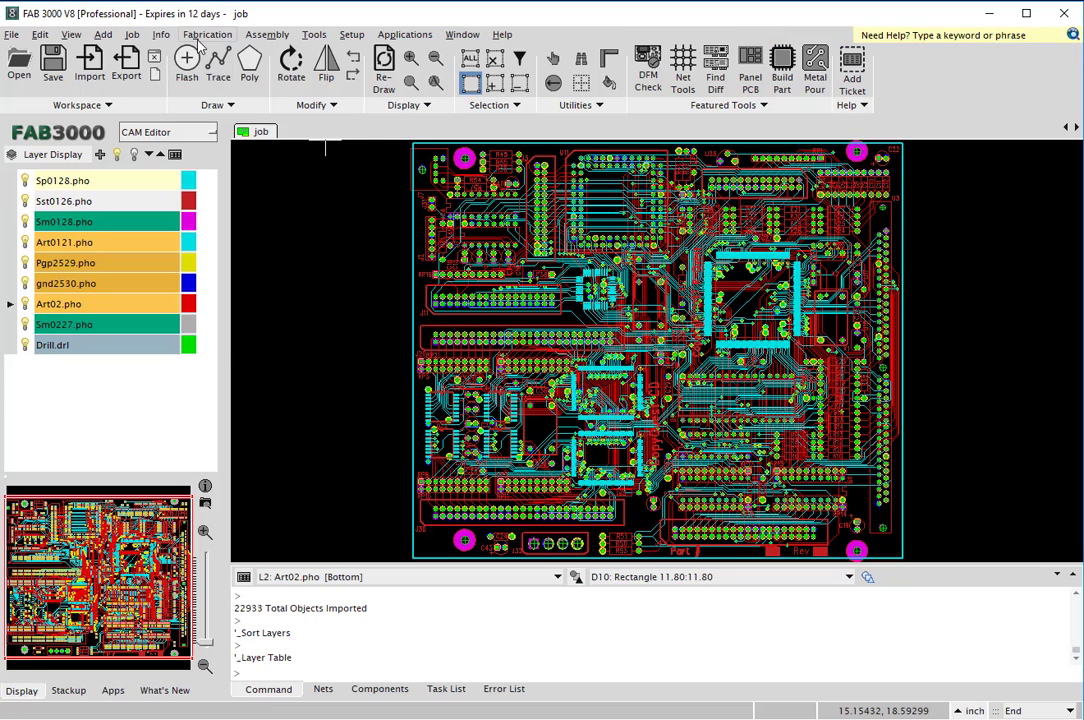
Step: Generate an automatic Border layer via Fabrication > Generate Missing Layer(s)
left_click(200, 36)
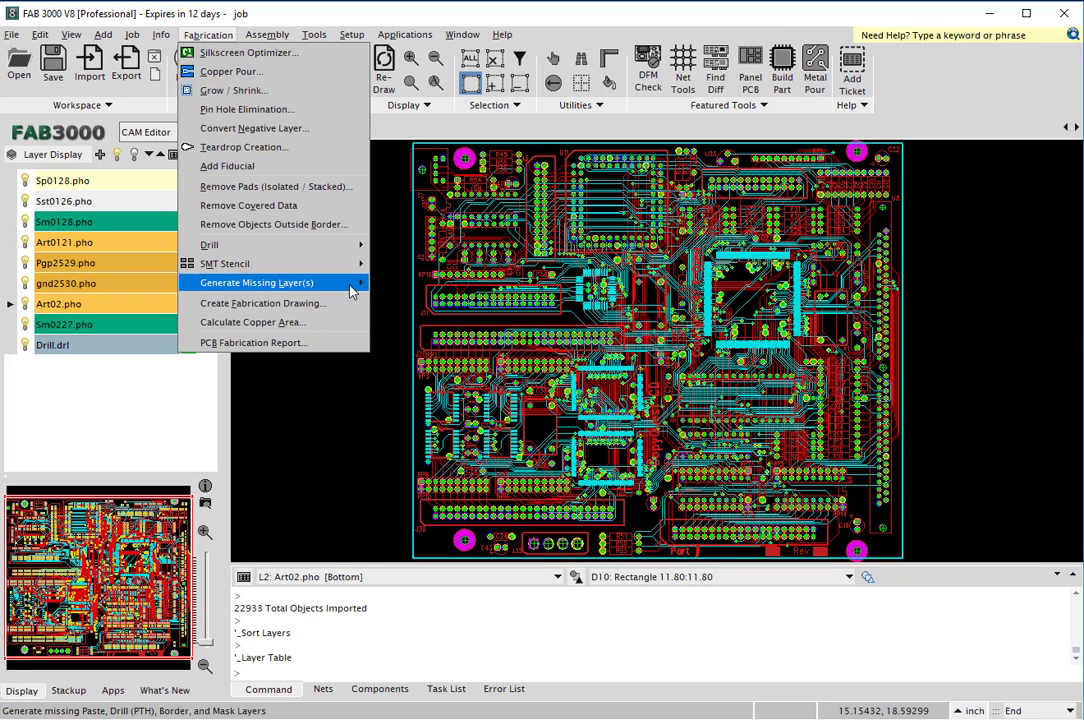
mouse_move(352, 289)
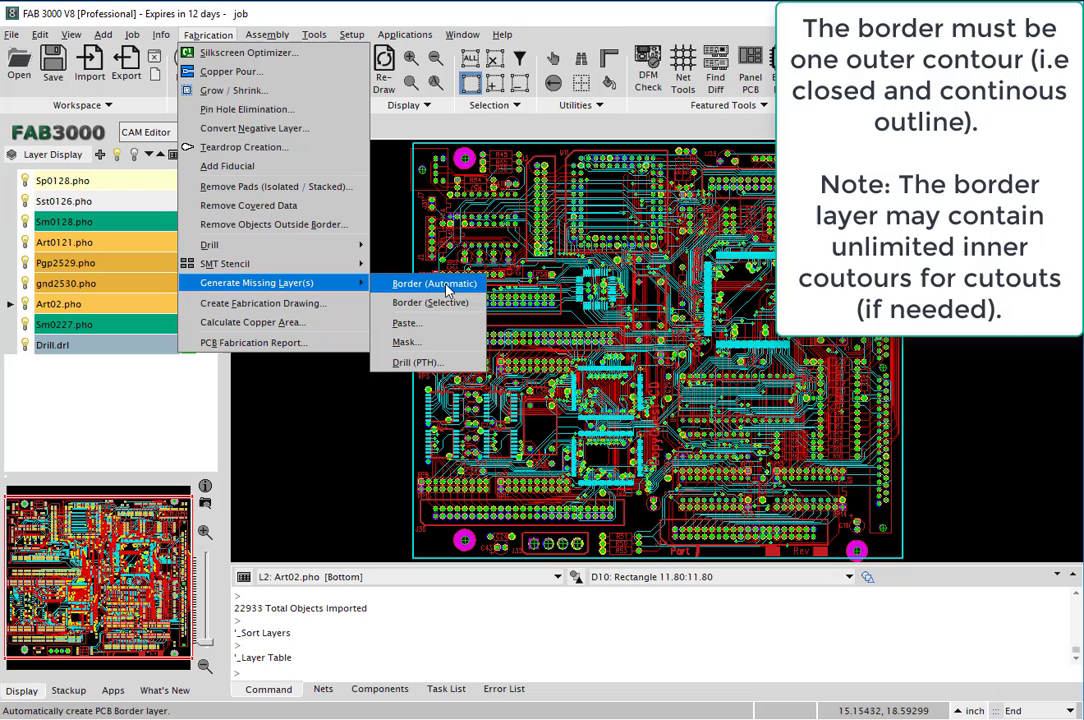
left_click(435, 284)
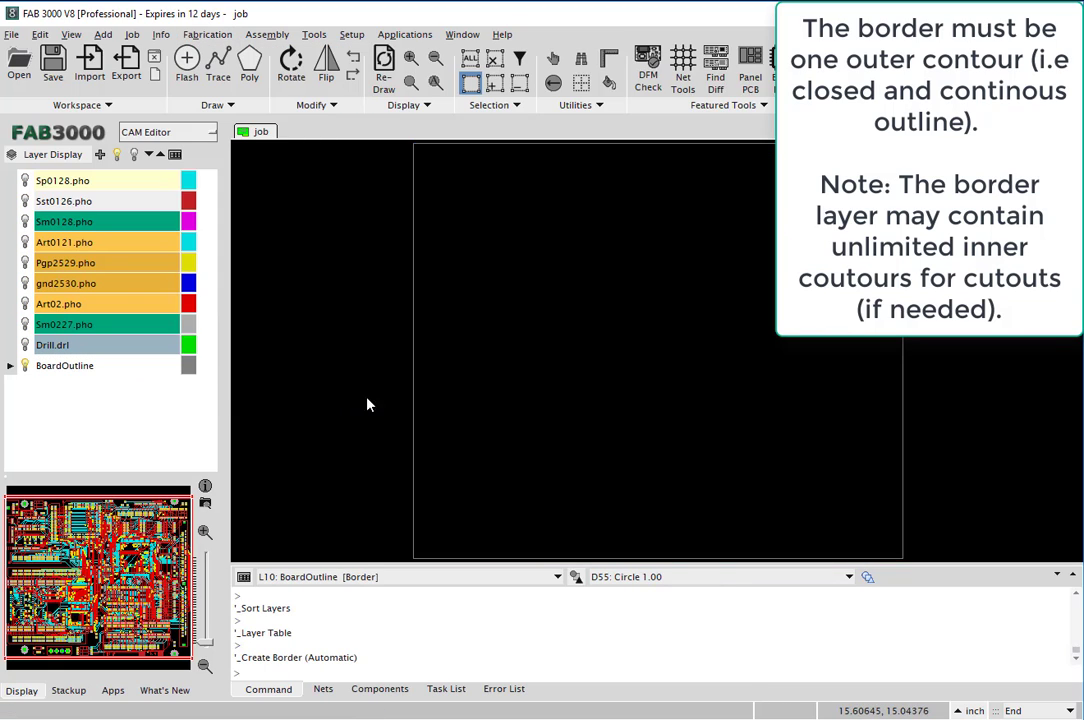
Step: Inspect the new board outline's properties, then cancel the current command
left_click(416, 395)
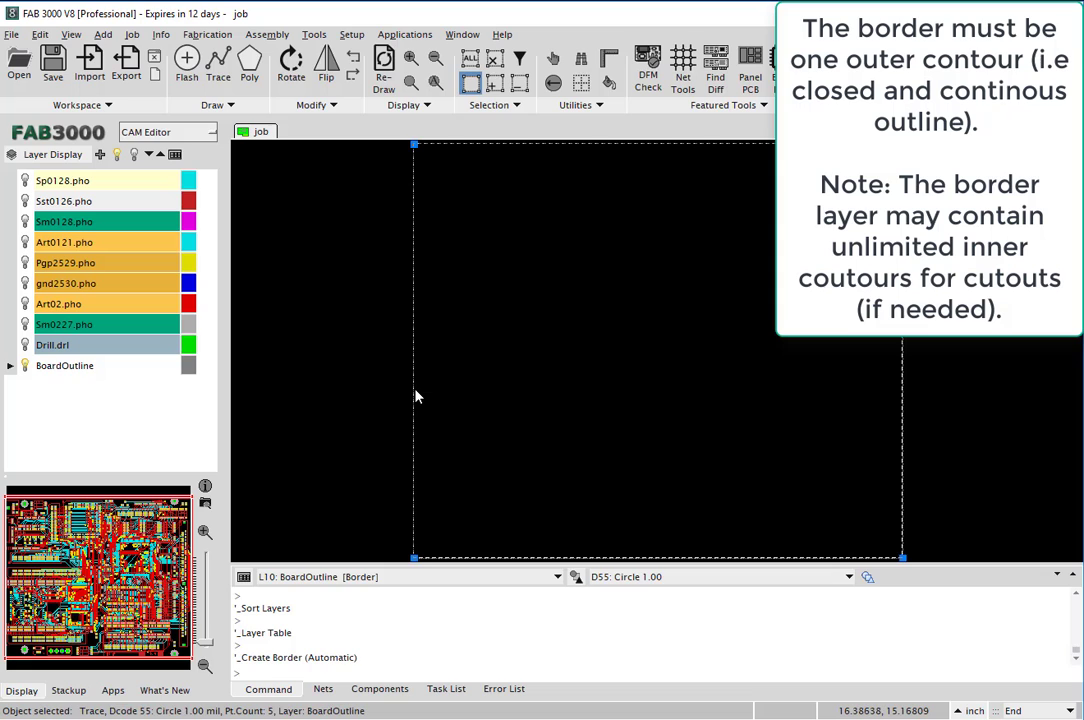
right_click(416, 395)
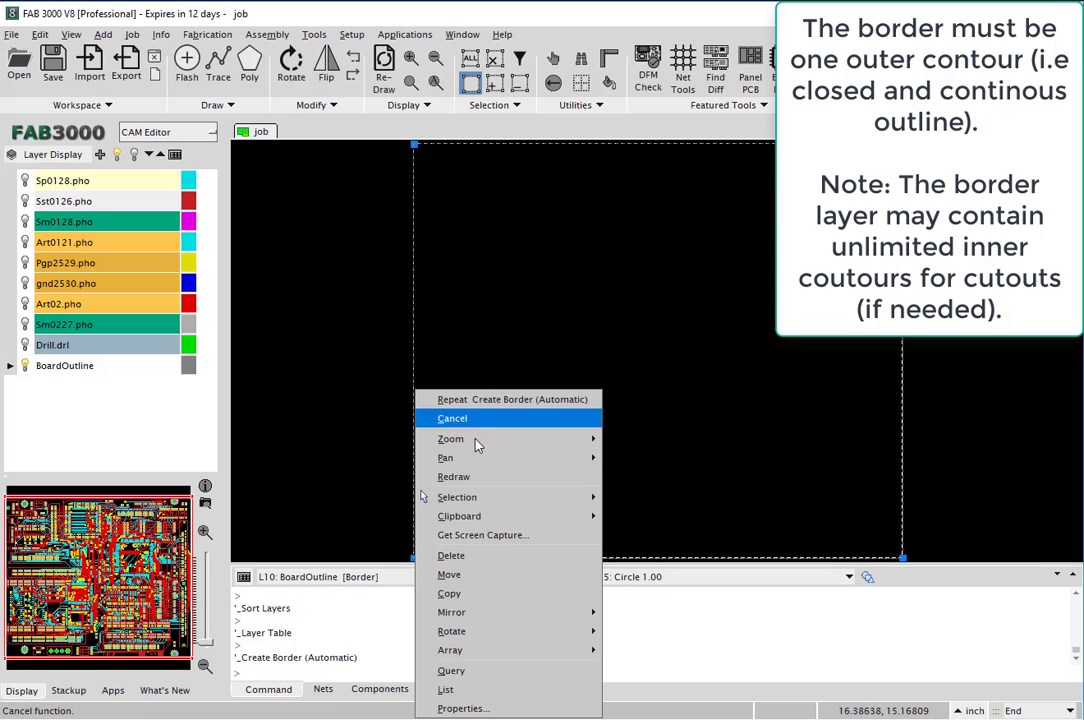
left_click(492, 708)
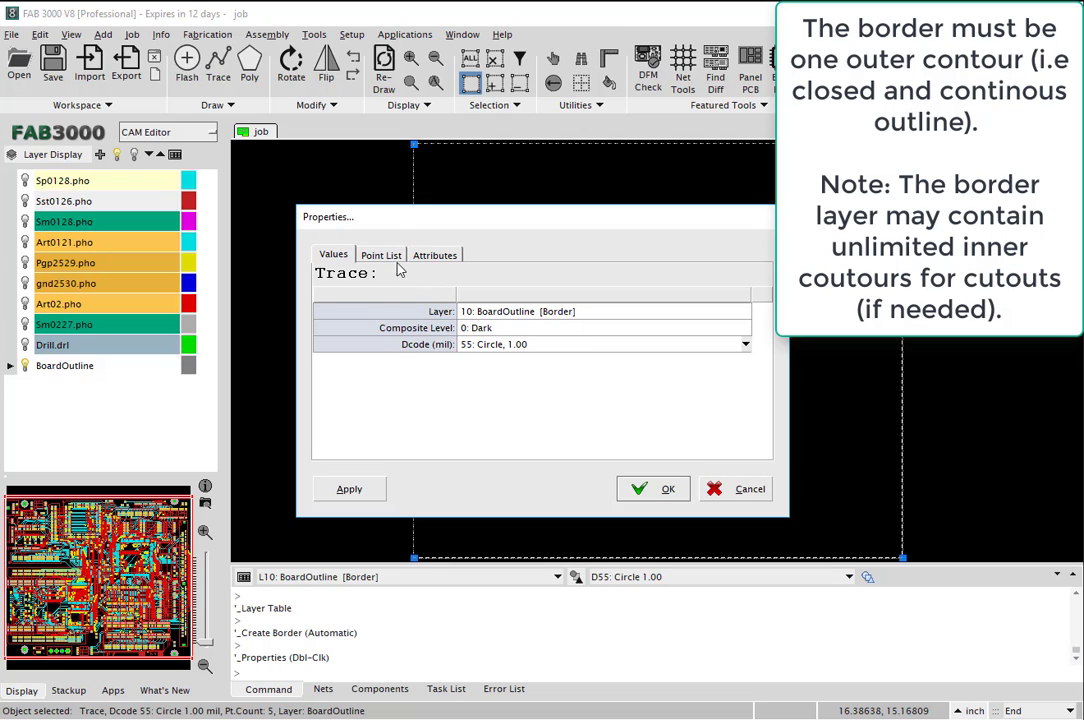
left_click(645, 488)
right_click(542, 290)
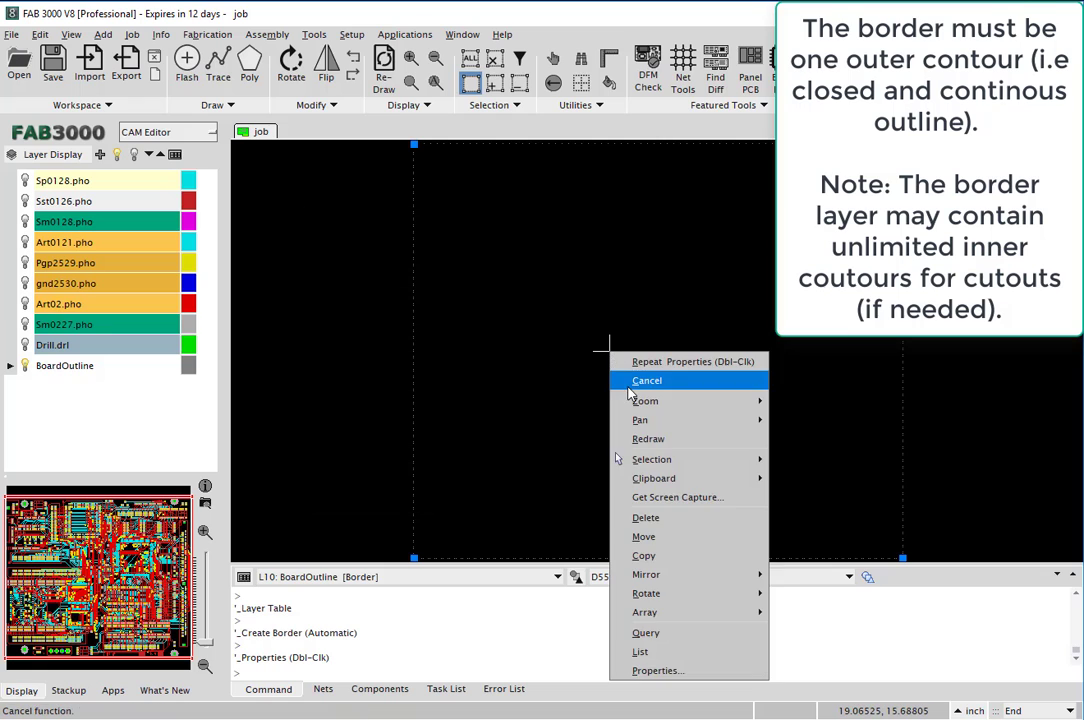
left_click(580, 312)
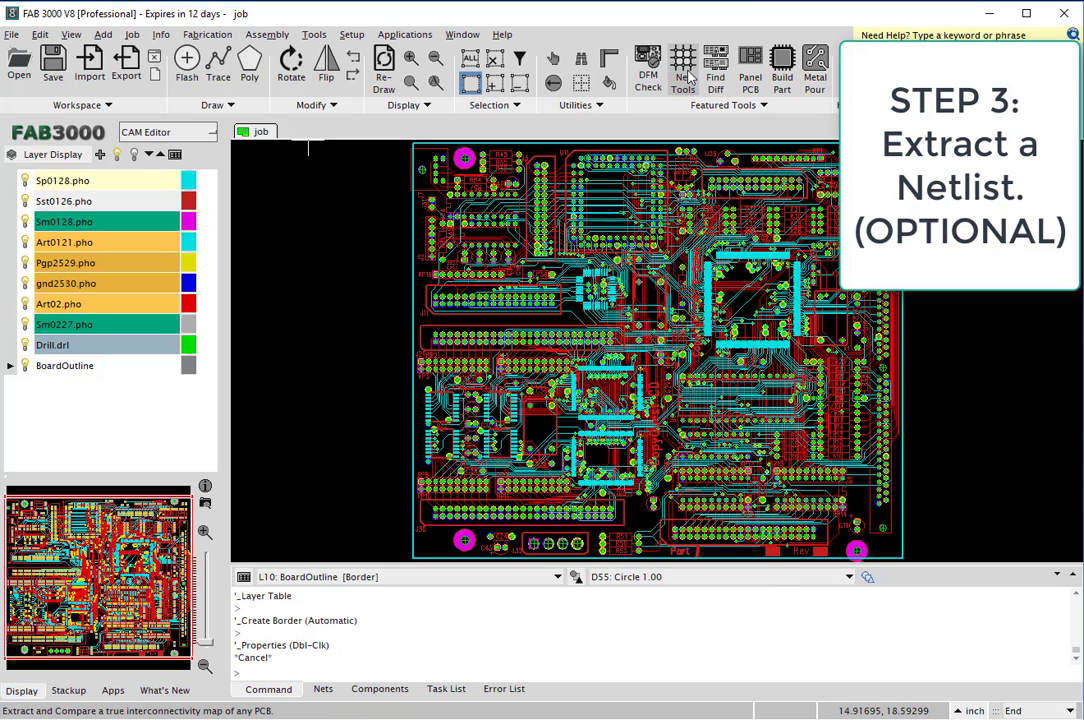
Step: Run Net Tools netlist extraction on the board, creating 357 nets
left_click(685, 74)
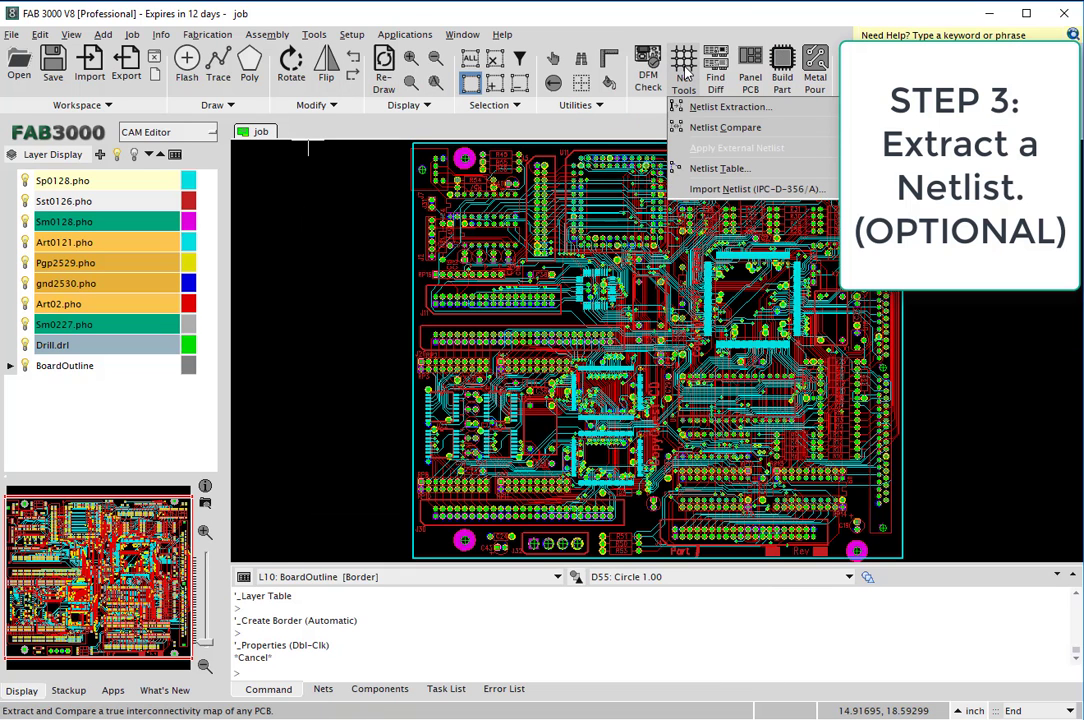
left_click(736, 110)
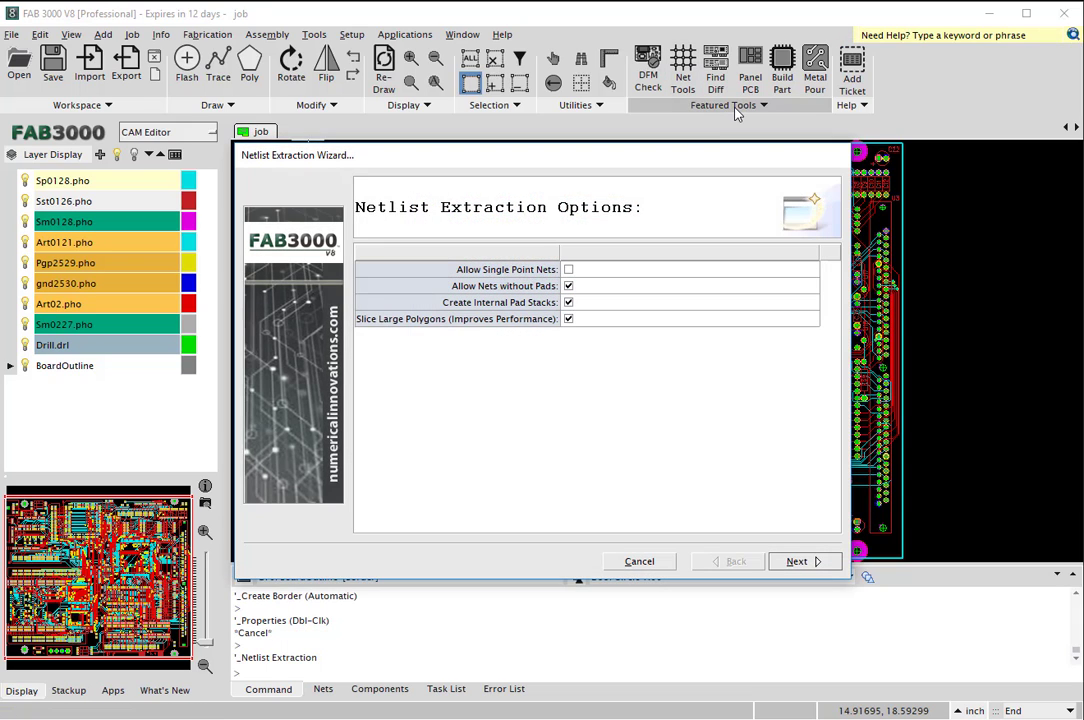
left_click(798, 562)
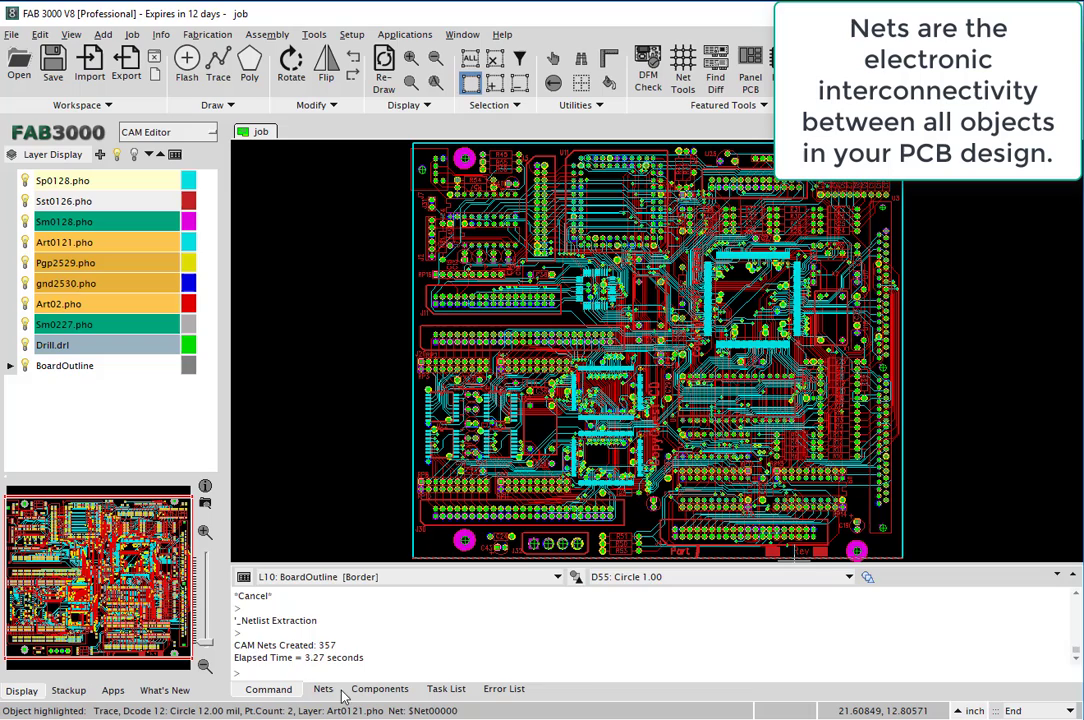
Step: Browse the extracted nets and highlight the route of $Net00010, then return to command history
left_click(323, 690)
left_click(262, 626)
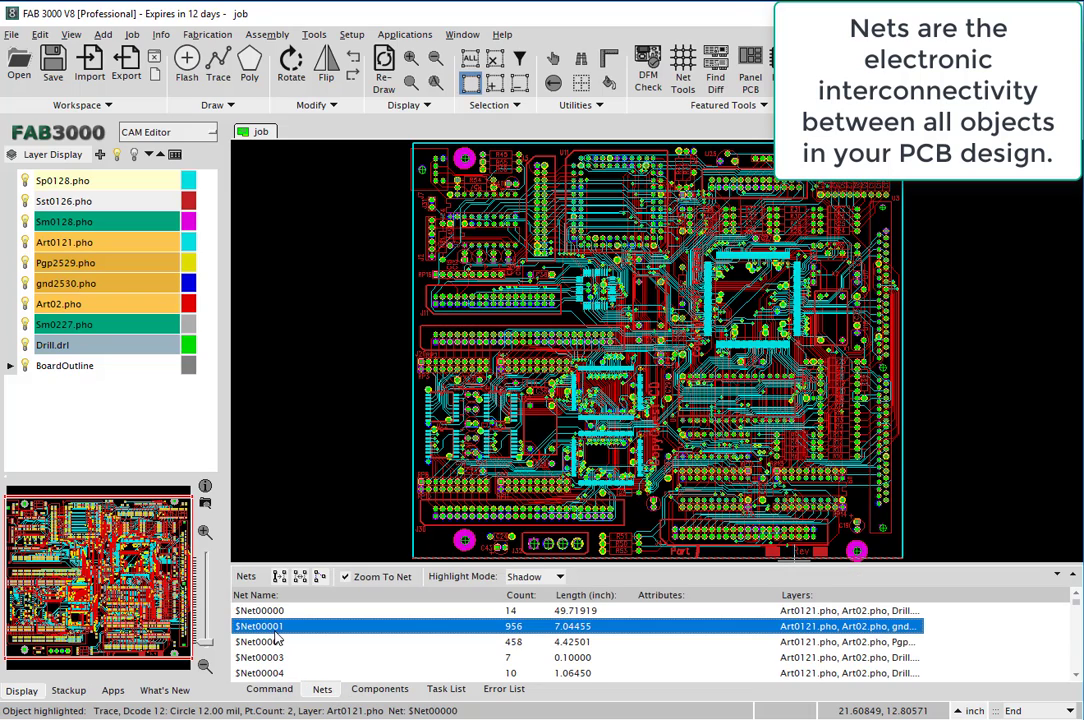
left_click(270, 642)
left_click(272, 673)
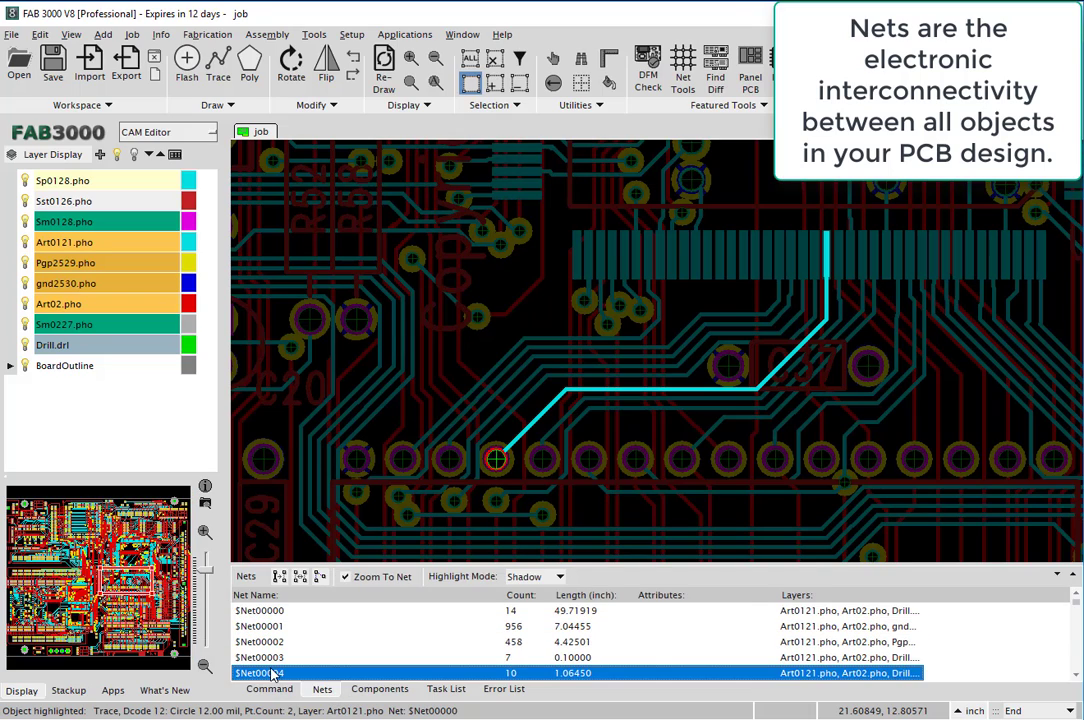
scroll(272, 665, "down", 2)
left_click(270, 642)
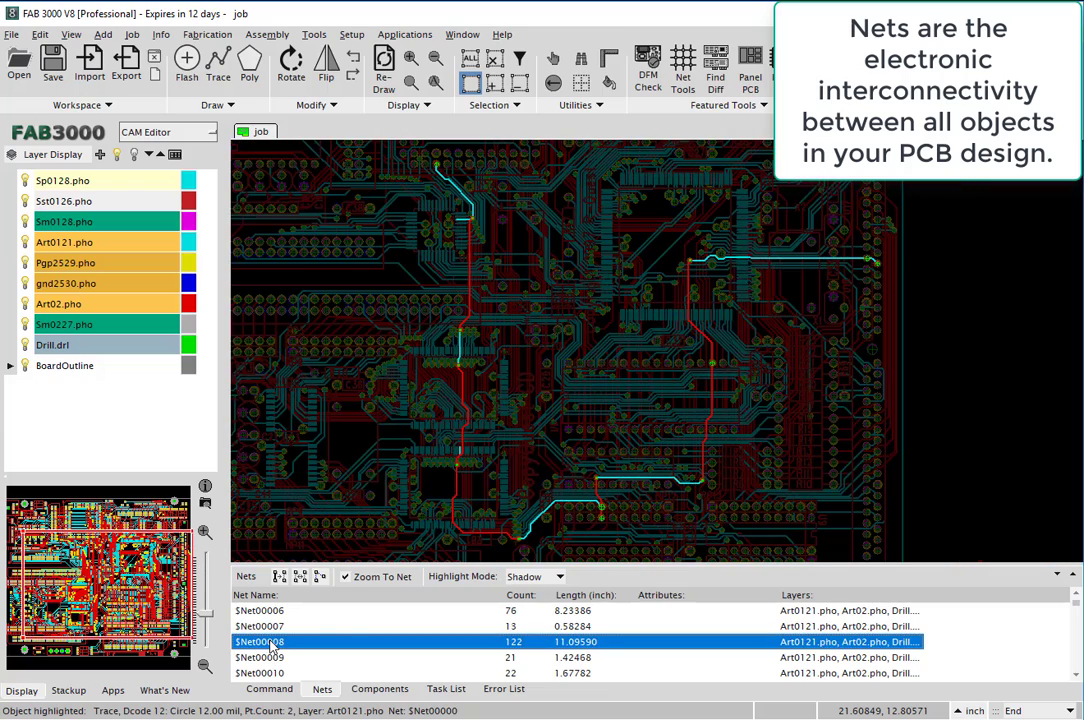
key("Down")
key("Down")
key("Down")
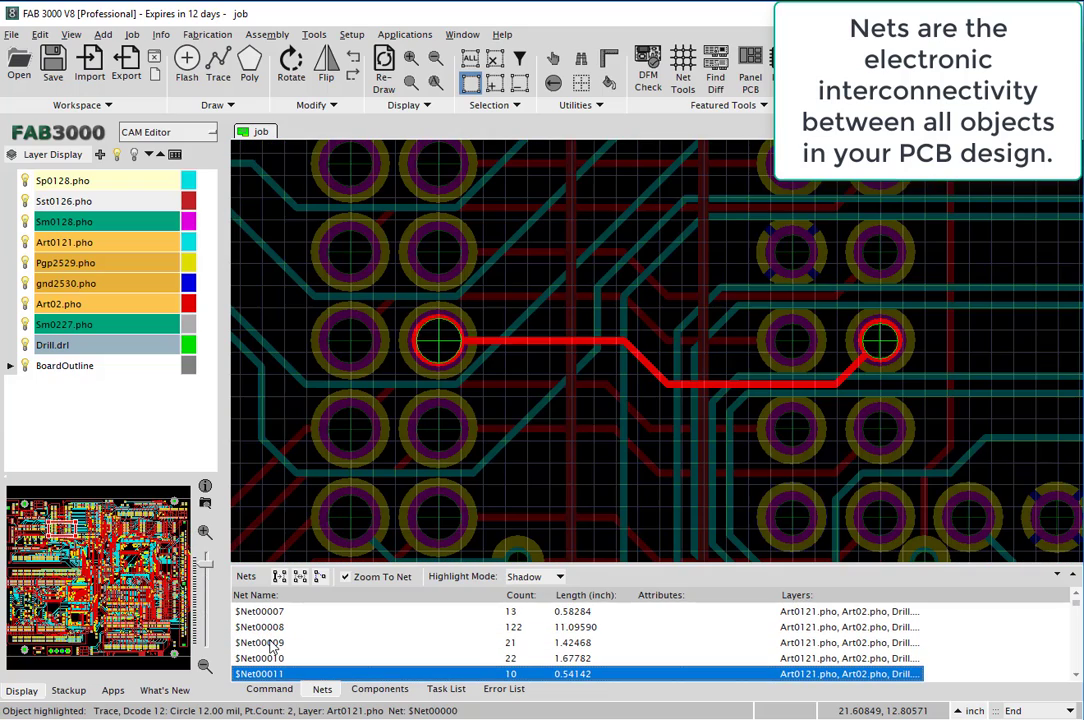
scroll(523, 344, "down", 2)
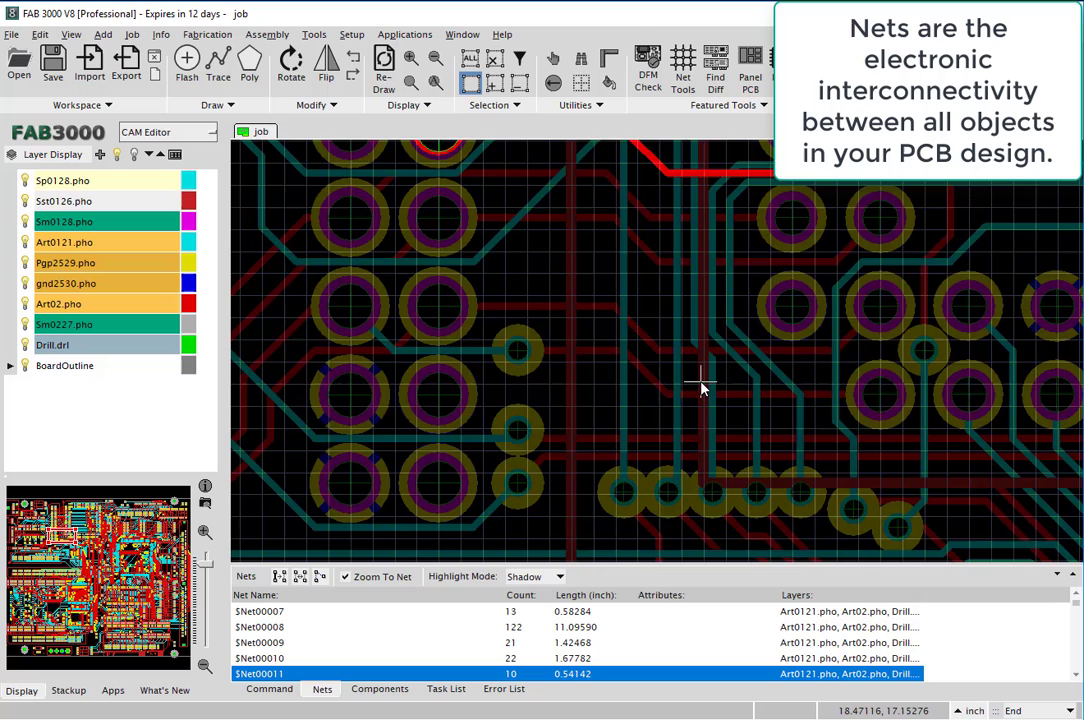
left_click(297, 661)
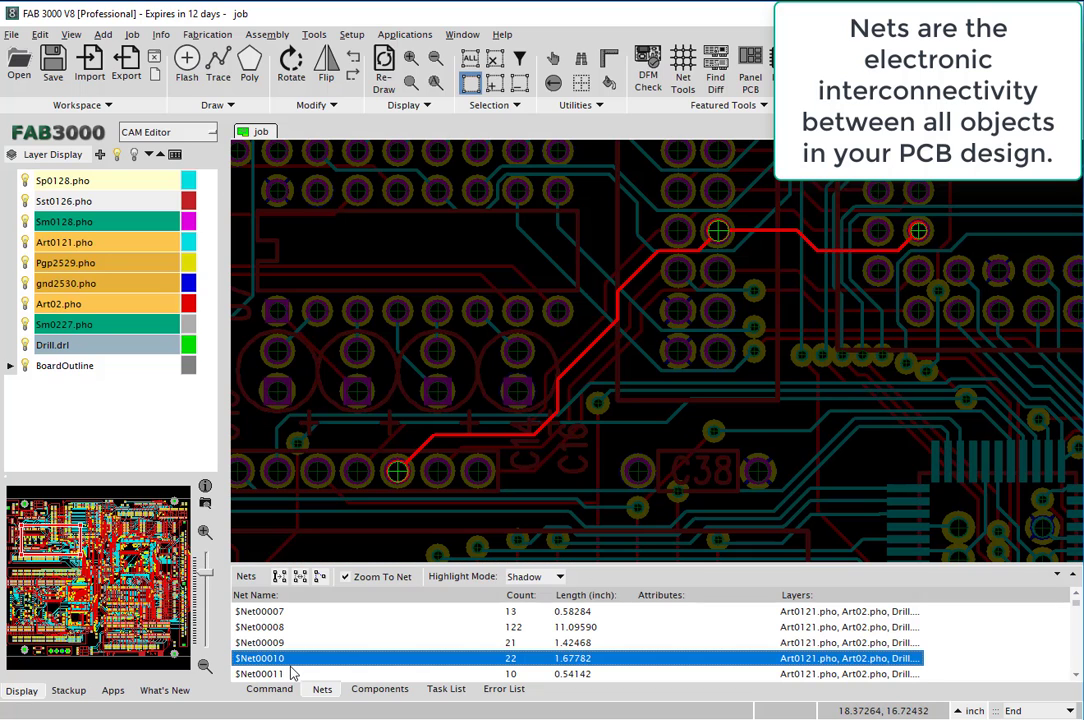
left_click(268, 689)
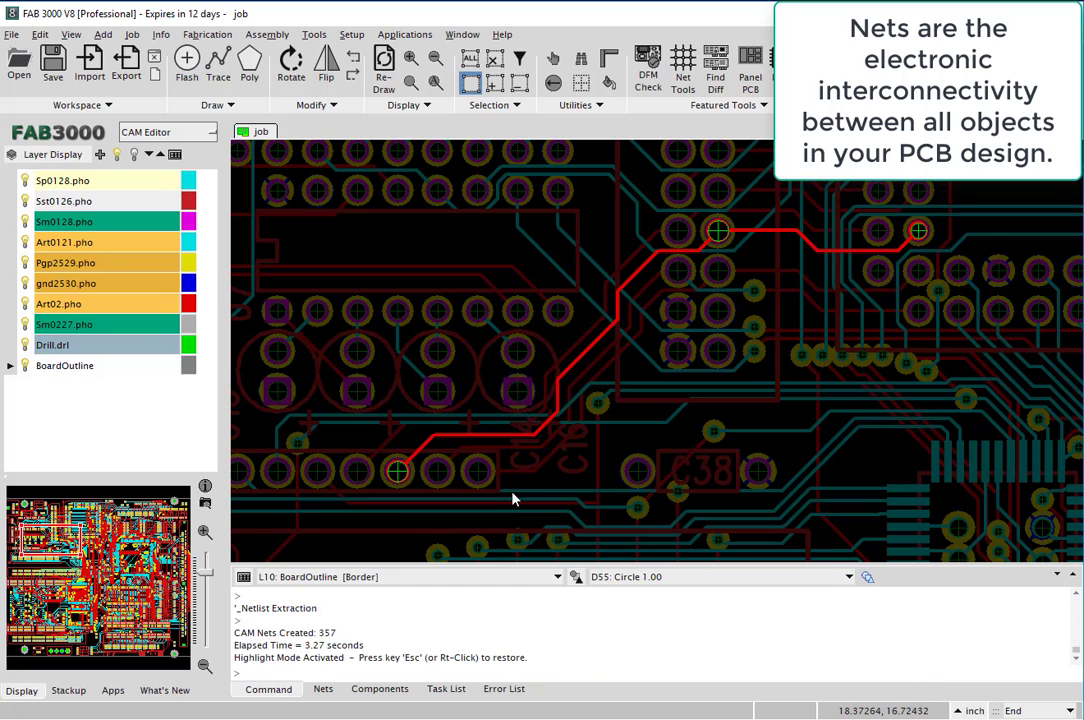
Step: With TOP.art current, import the IPC-D-356A netlist cds_routed.ipc, bringing in 2052 test points
key("Escape")
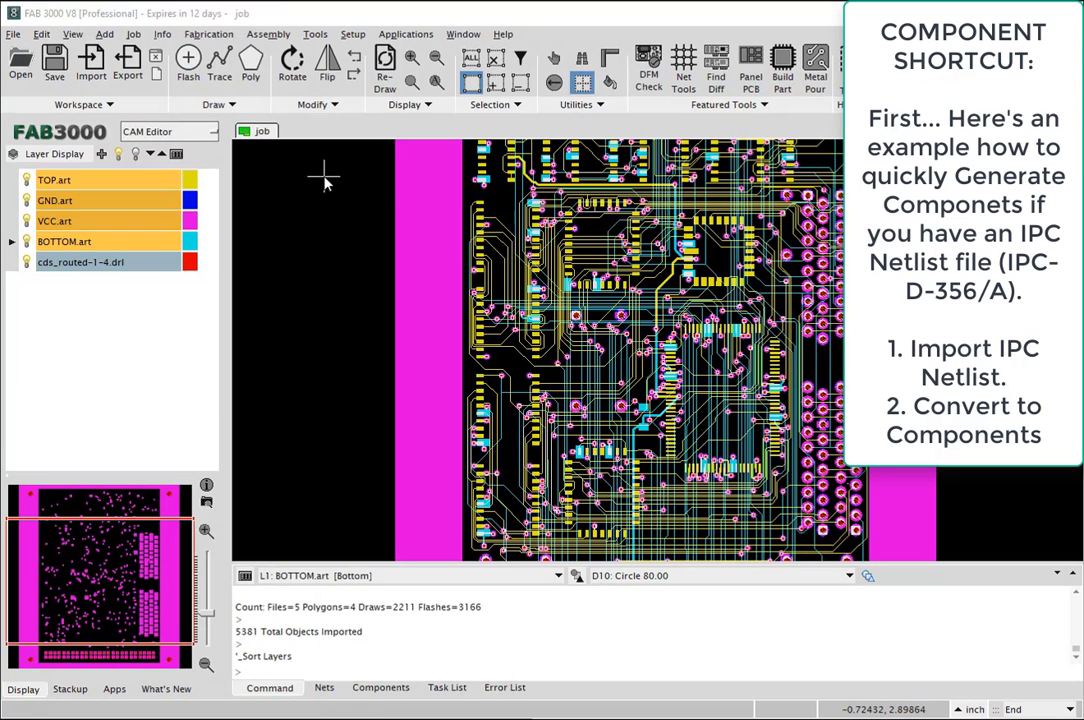
left_click(60, 182)
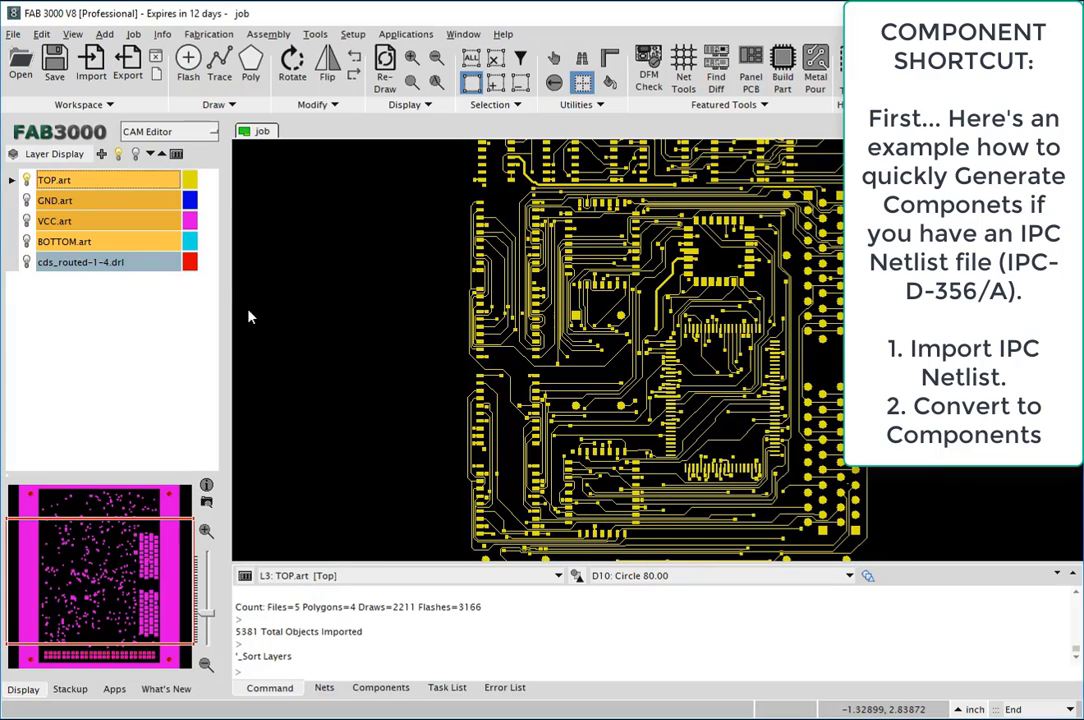
left_click(91, 62)
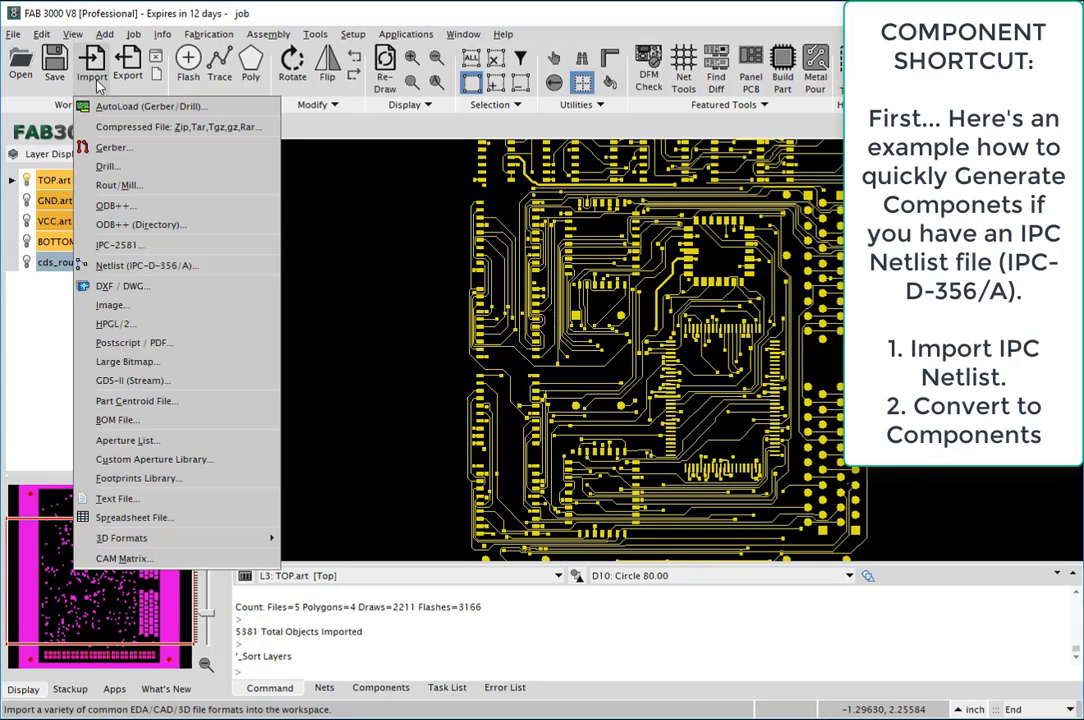
left_click(135, 265)
left_click(213, 145)
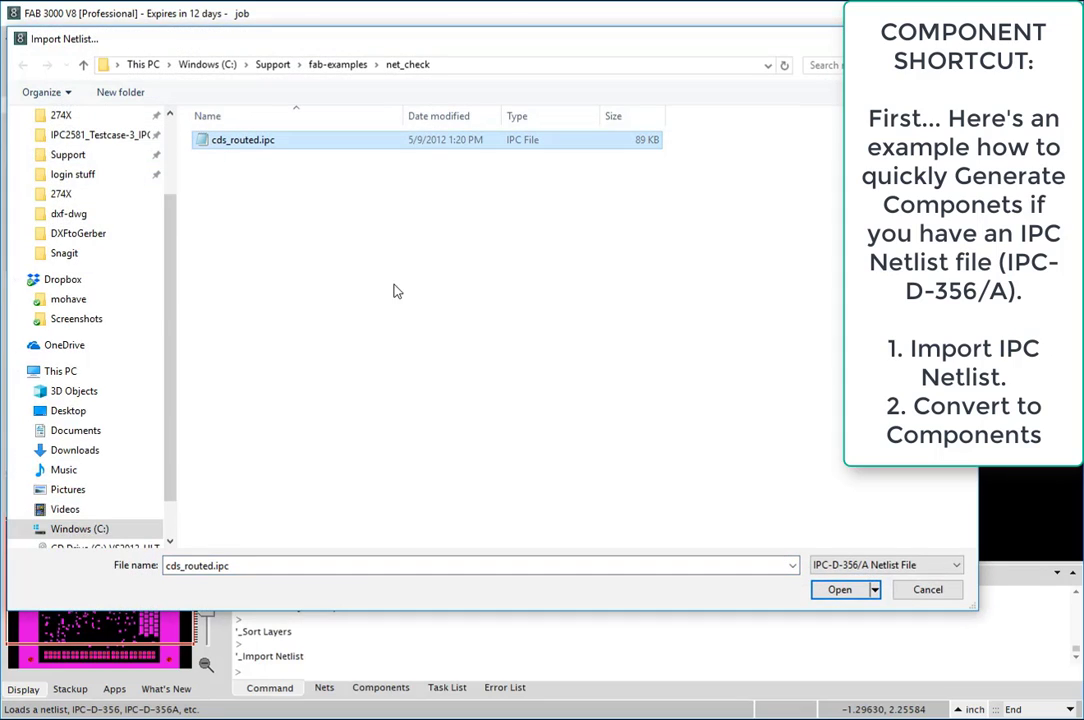
left_click(850, 592)
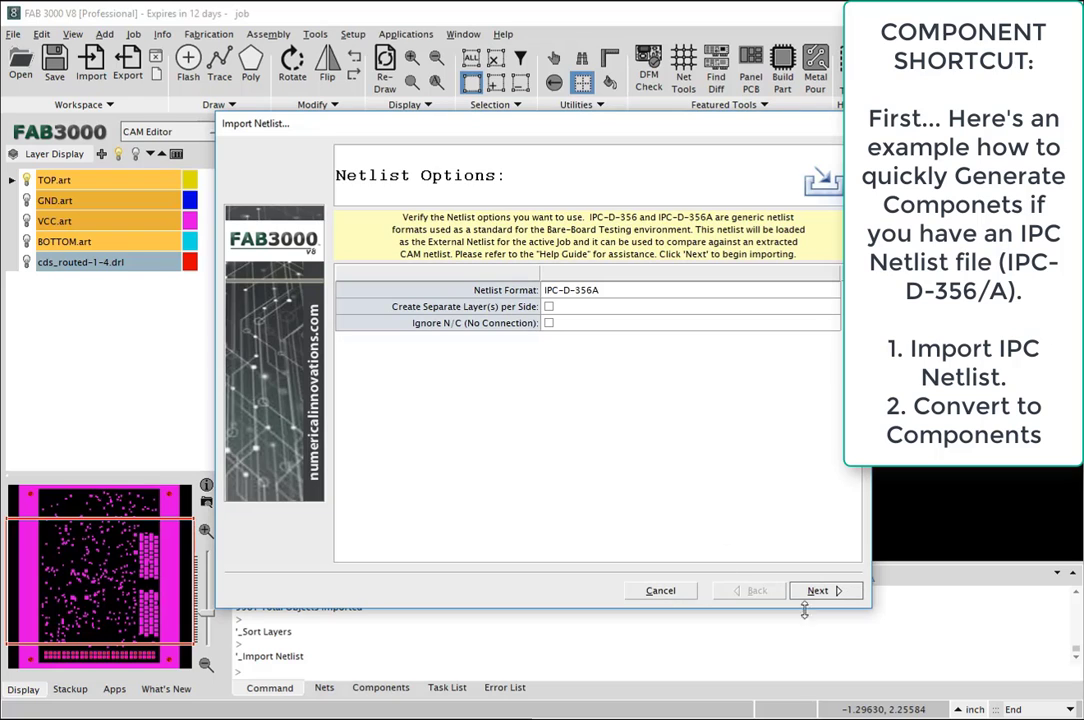
left_click(818, 591)
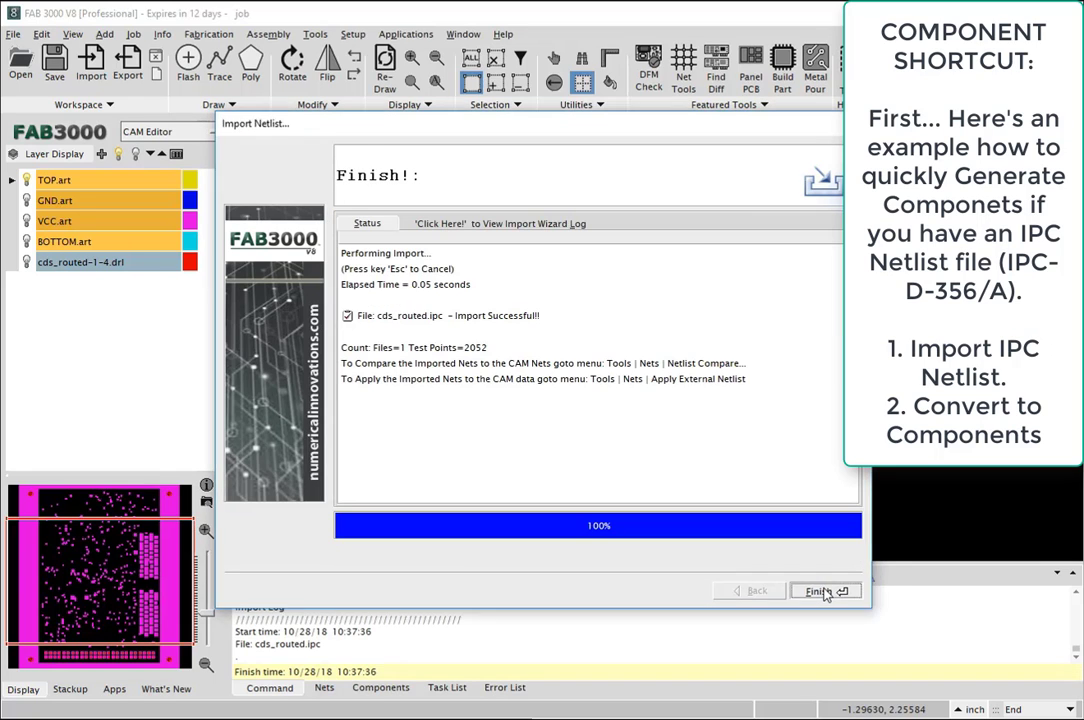
Step: Close the import wizard and make the cds_routed.ipc netlist layer current
left_click(822, 590)
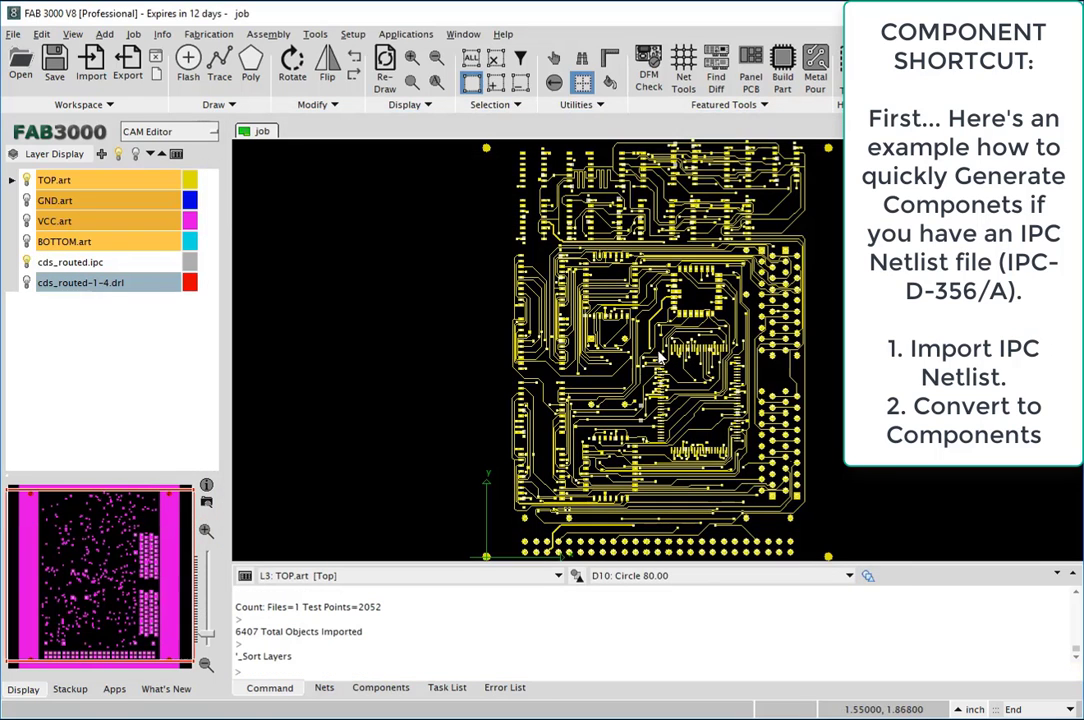
left_click(85, 284)
left_click(70, 262)
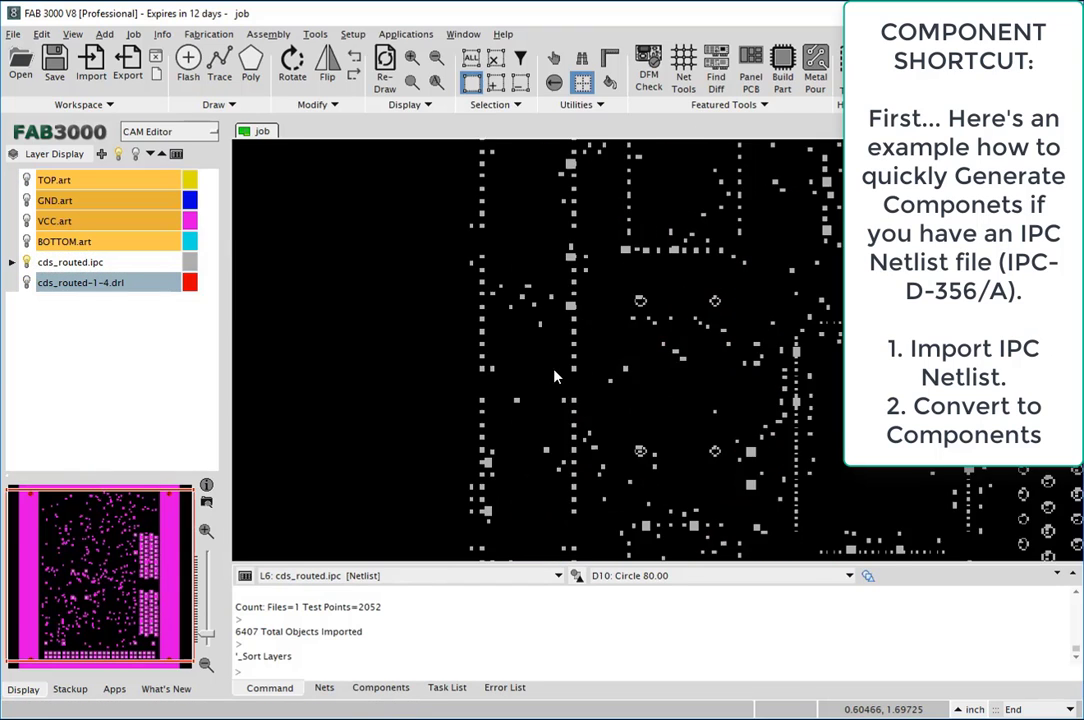
scroll(556, 327, "down", 3)
scroll(560, 320, "up", 5)
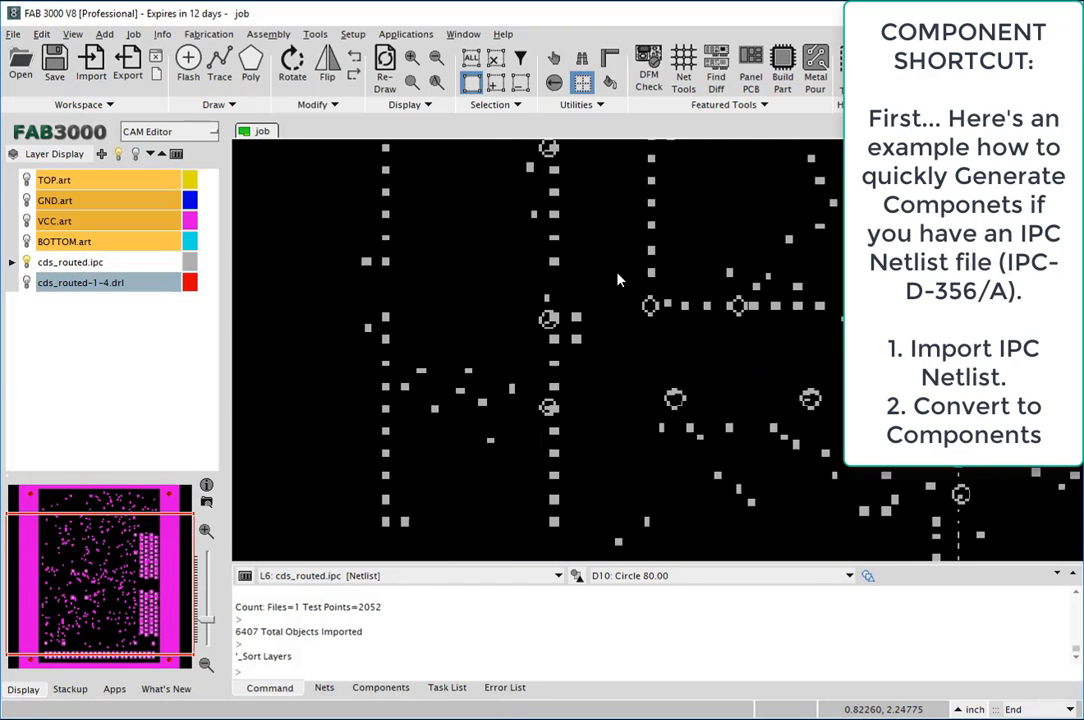
scroll(617, 283, "down", 6)
scroll(450, 200, "up", 2)
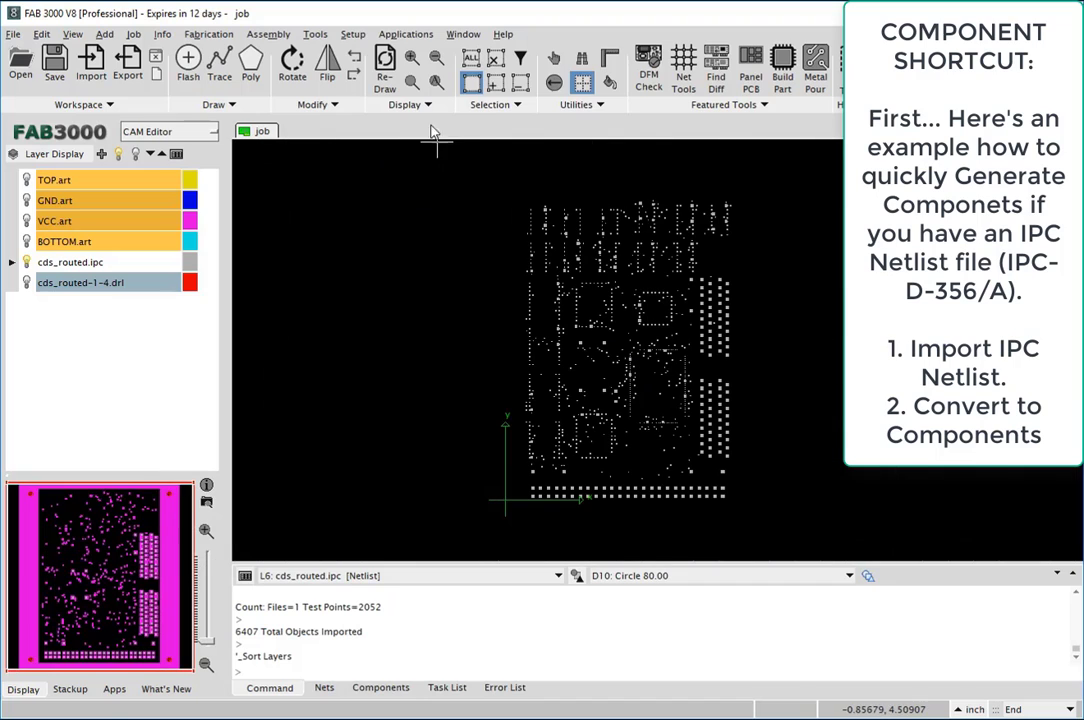
Step: Convert the external IPC netlist into 56 components via the Assembly menu
left_click(262, 35)
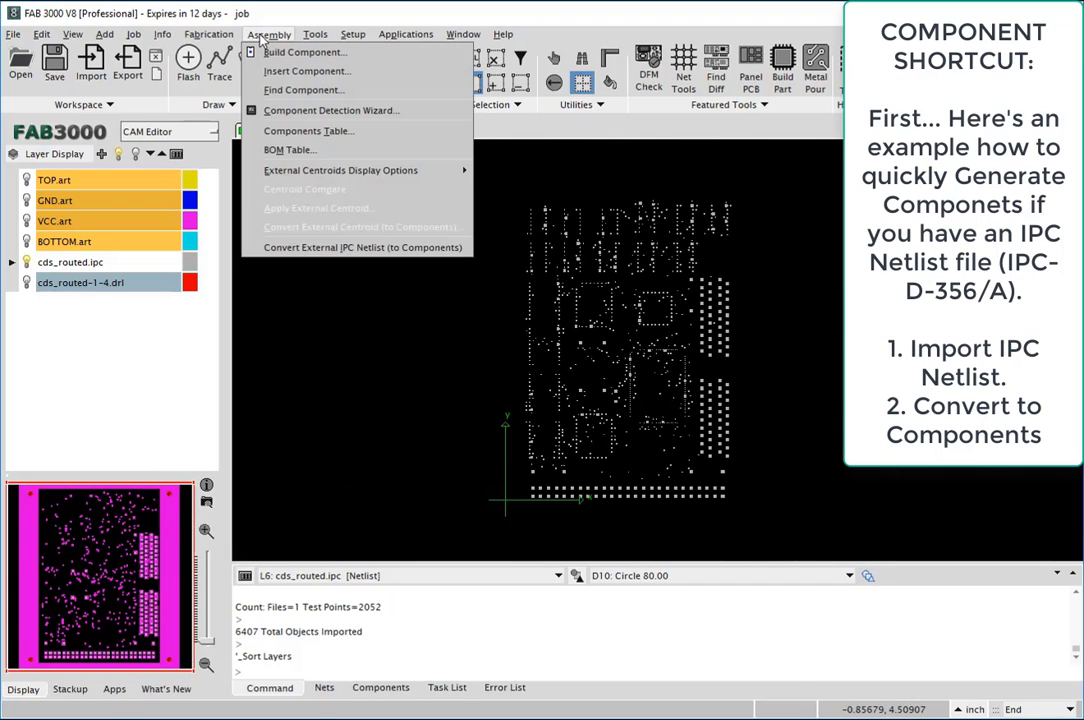
left_click(362, 247)
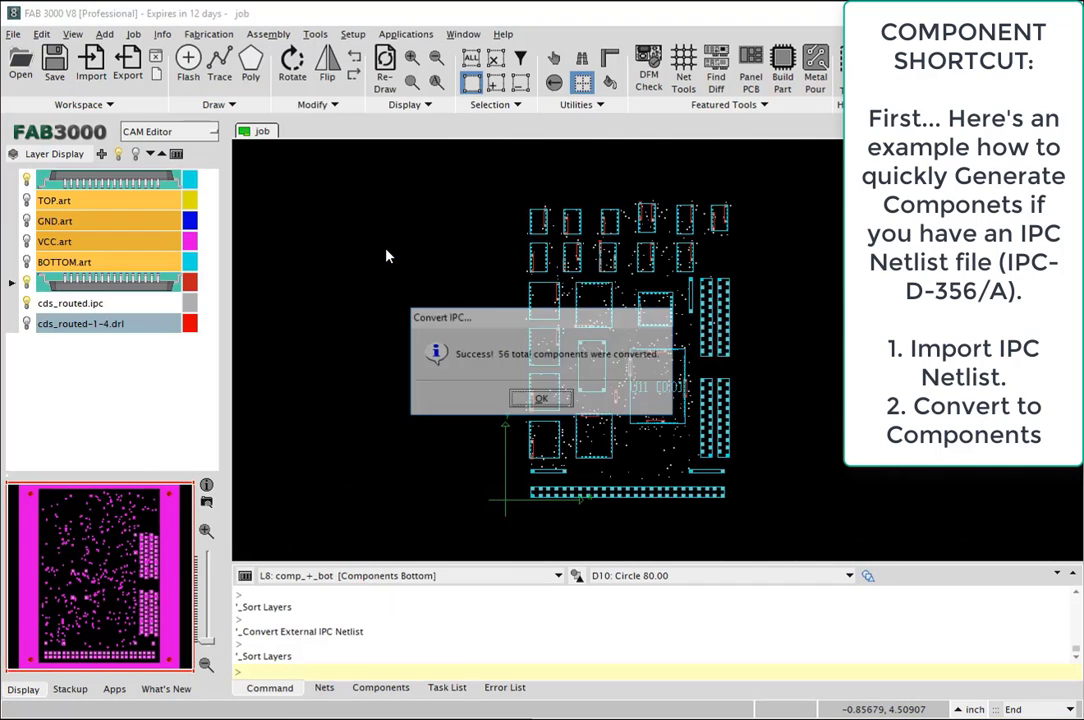
left_click(541, 399)
scroll(590, 273, "up", 3)
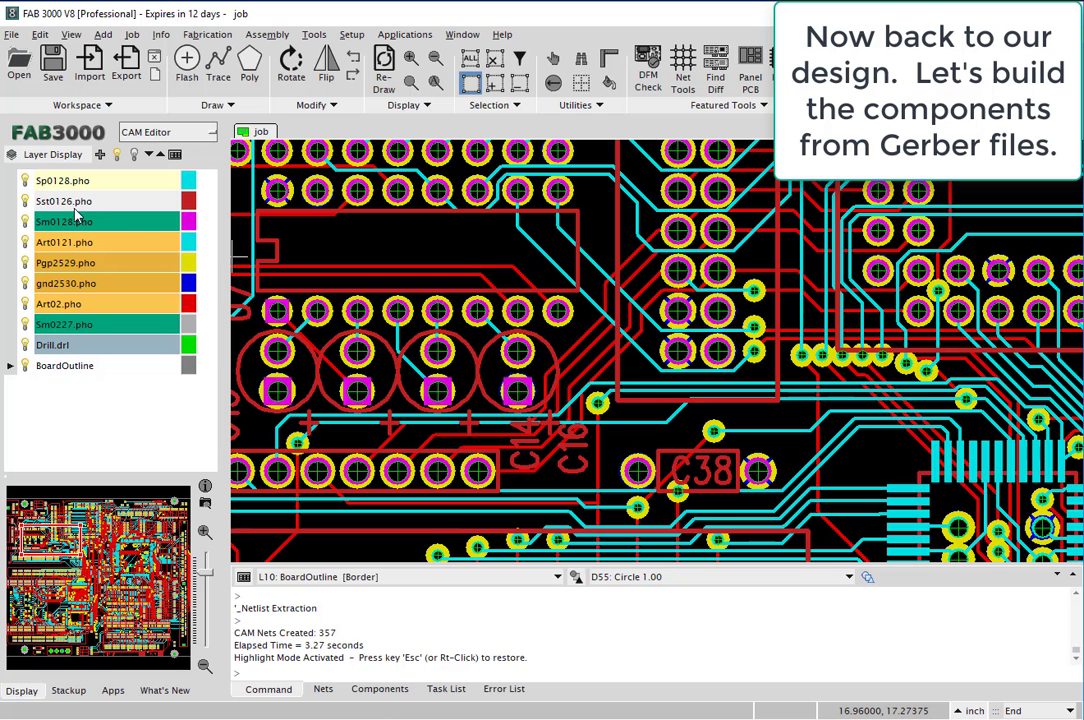
Step: Activate Sst0126.pho and Sp0128.pho and zoom in on the paste pads around U22
left_click(65, 205)
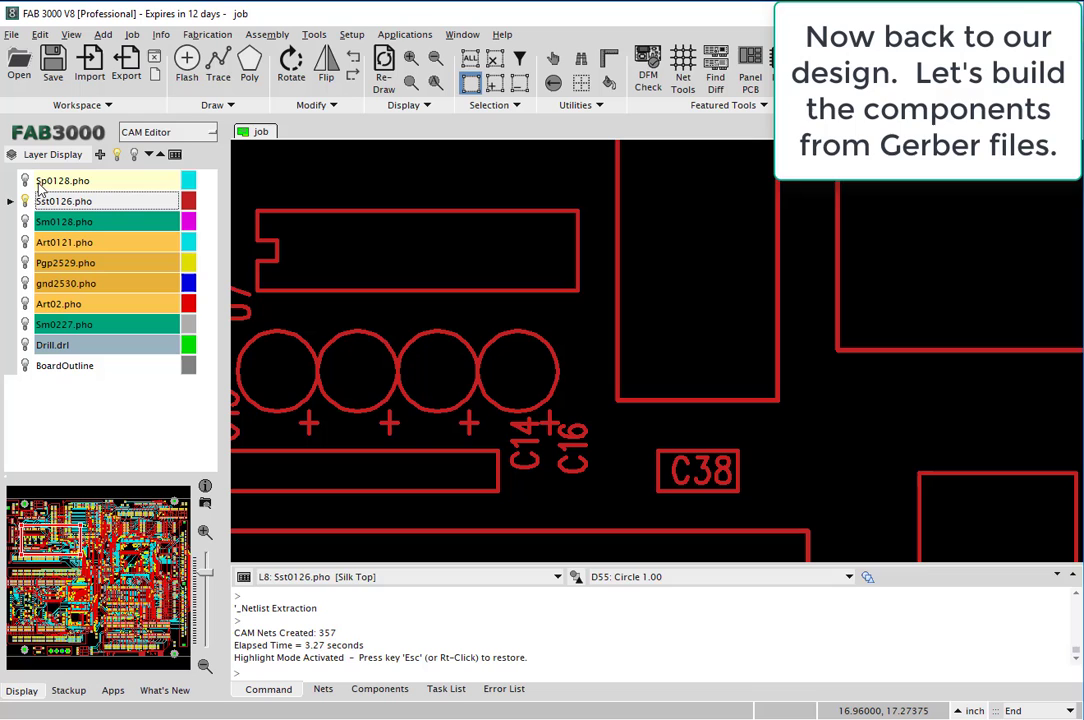
left_click(40, 181)
scroll(720, 300, "down", 3)
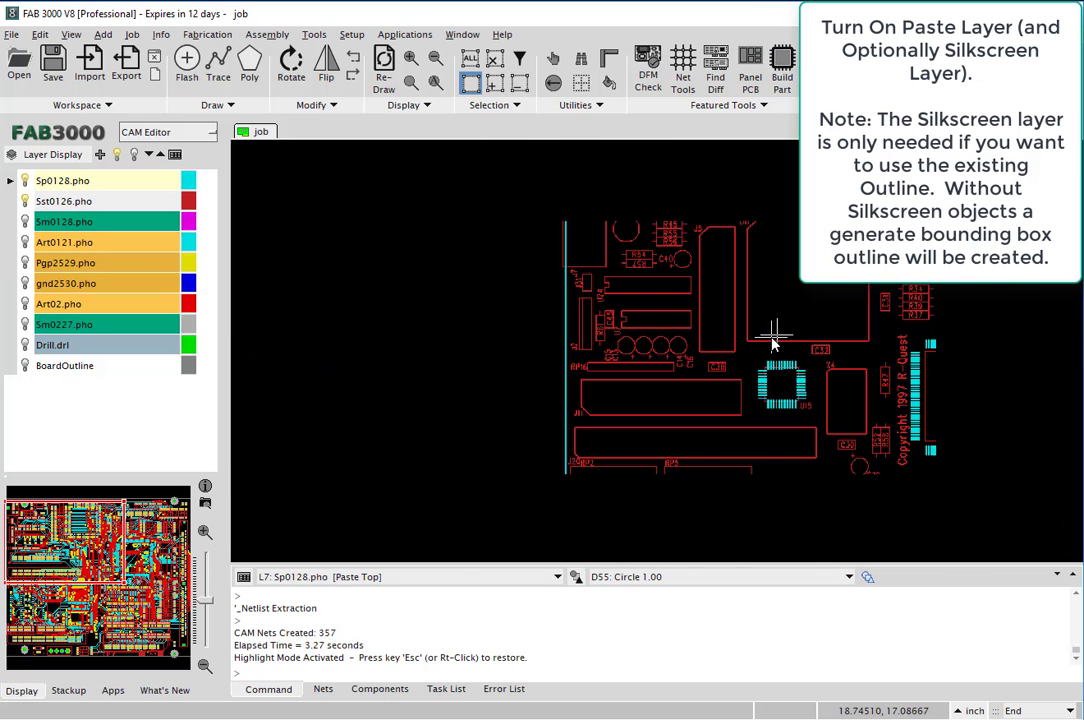
scroll(653, 285, "up", 1)
scroll(754, 397, "down", 2)
scroll(665, 420, "up", 4)
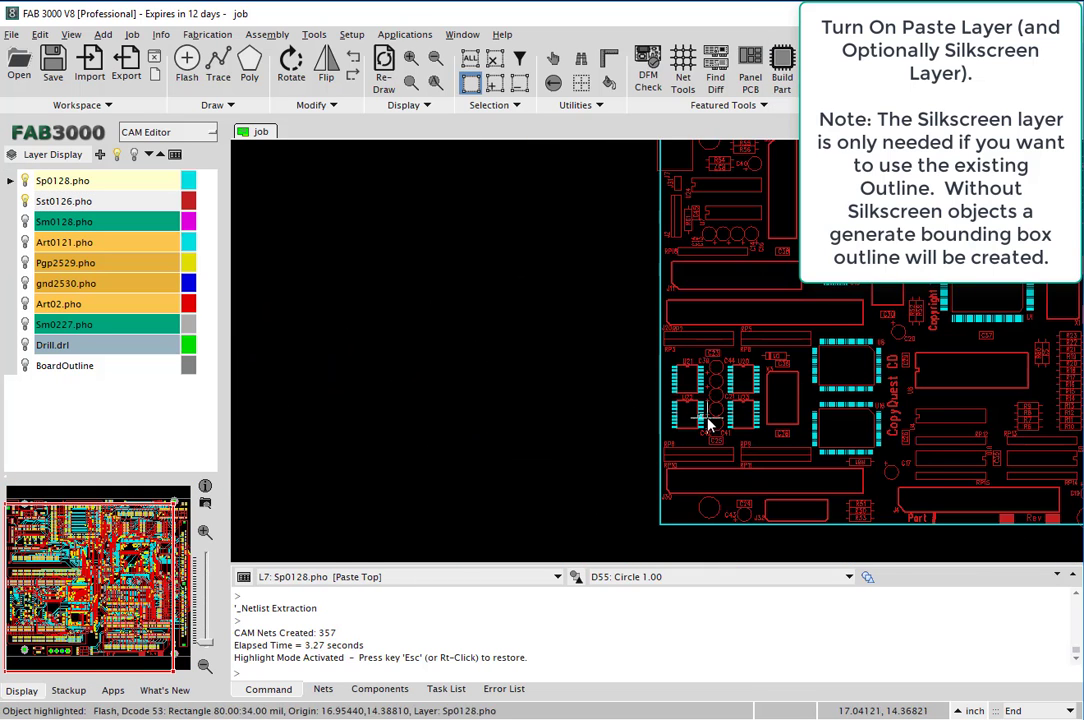
scroll(673, 418, "up", 4)
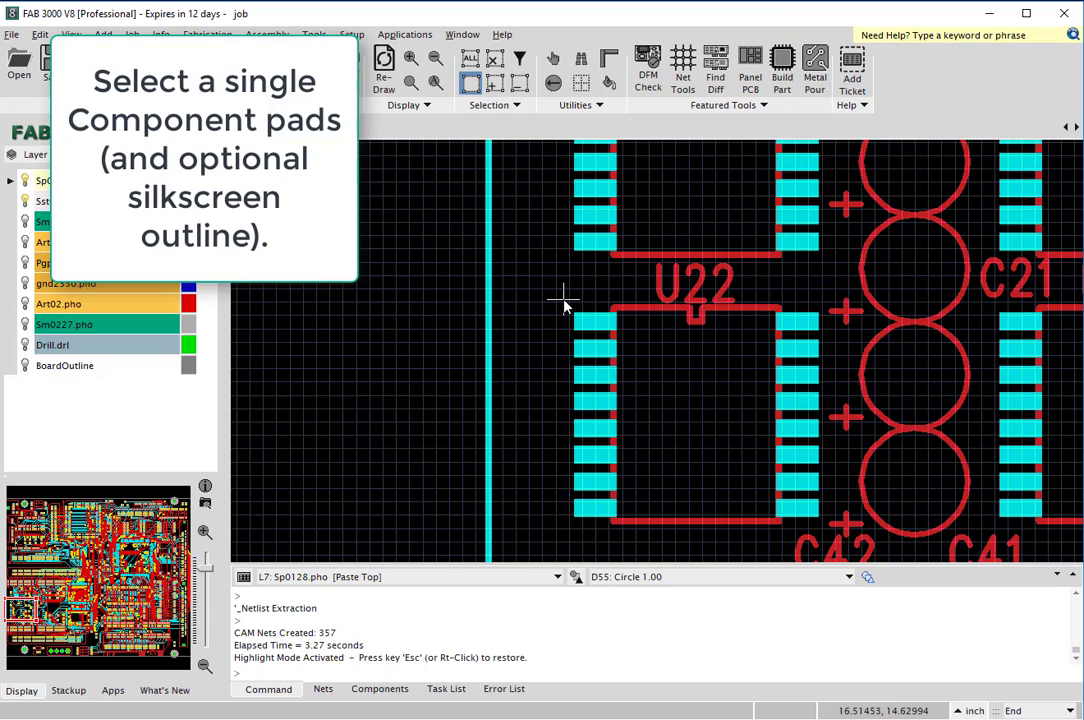
Step: Build U22's pads into a 16-pin SMT part, creating matching components U20–U23
left_click_drag(564, 302, 823, 523)
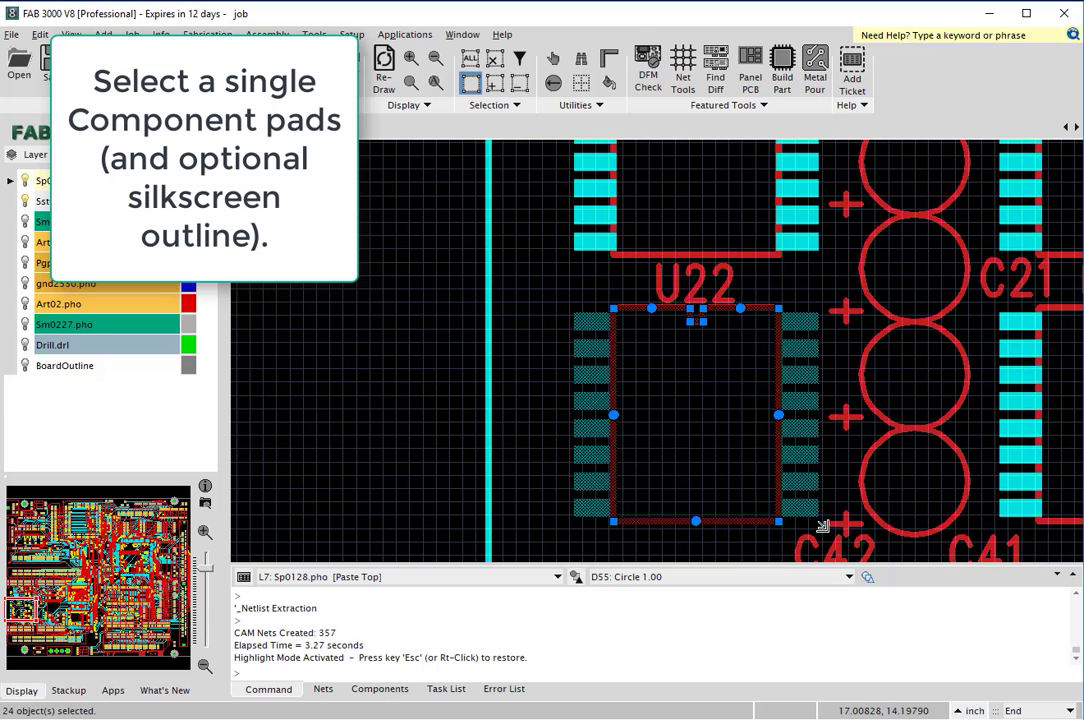
left_click(783, 76)
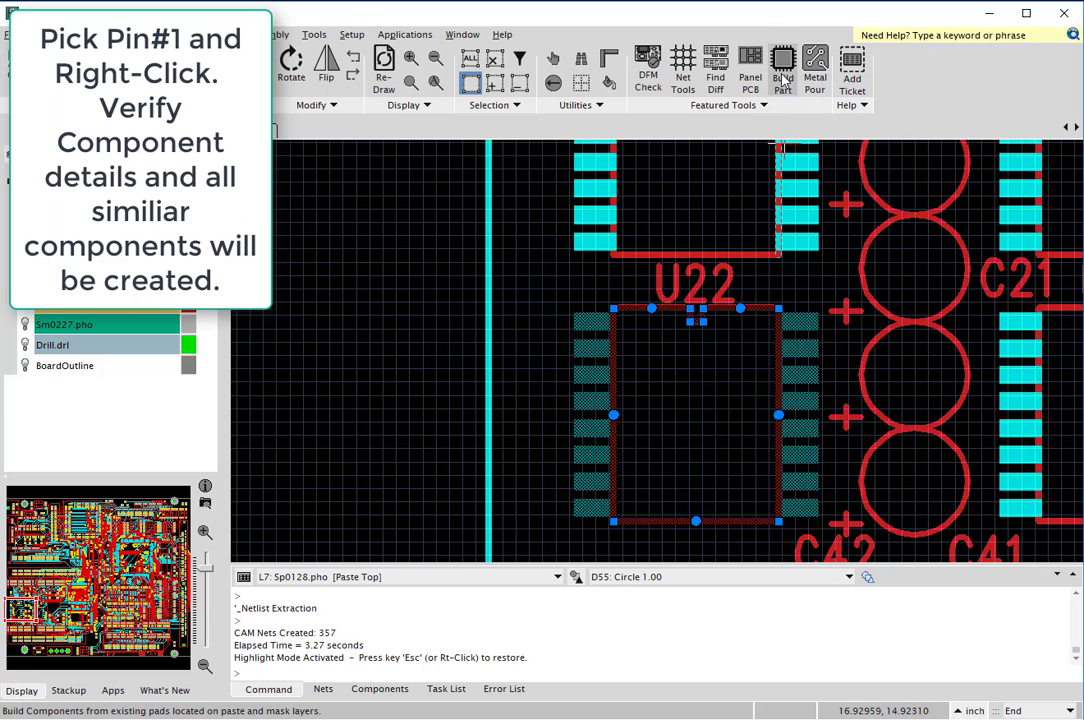
right_click(513, 251)
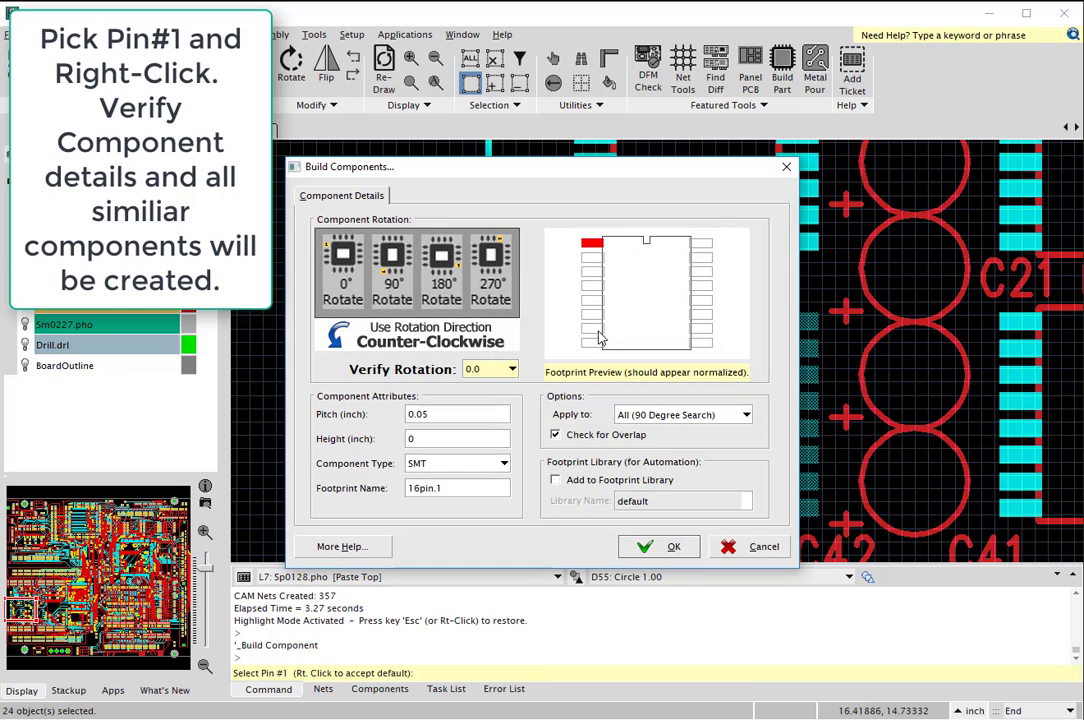
left_click(675, 548)
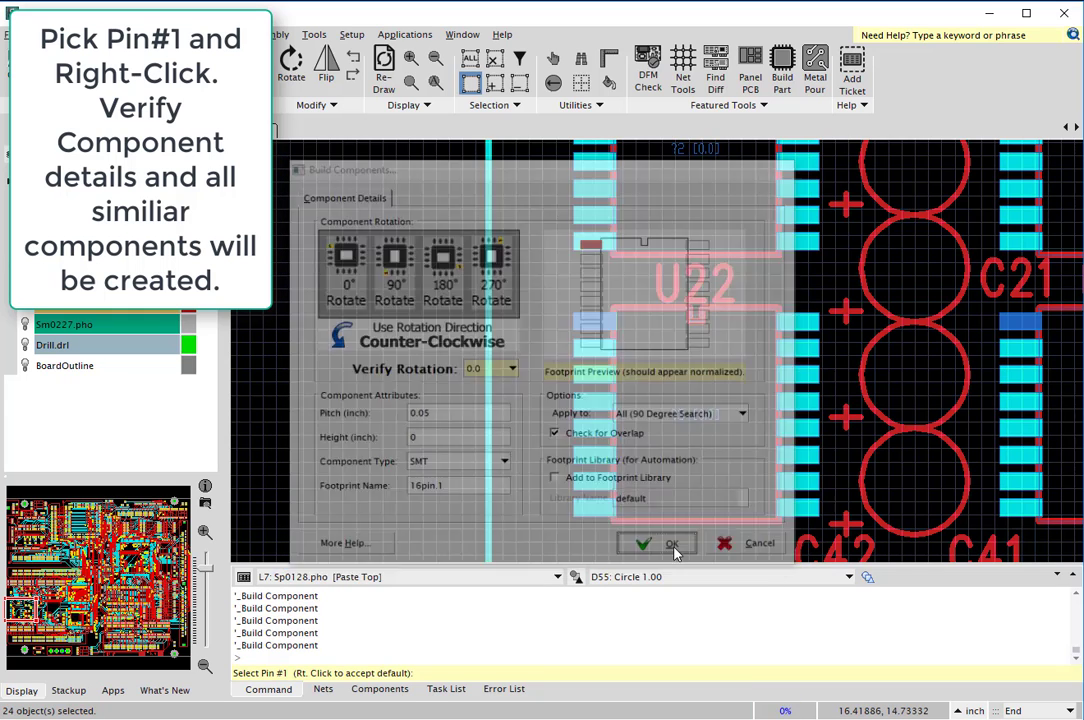
scroll(410, 428, "down", 3)
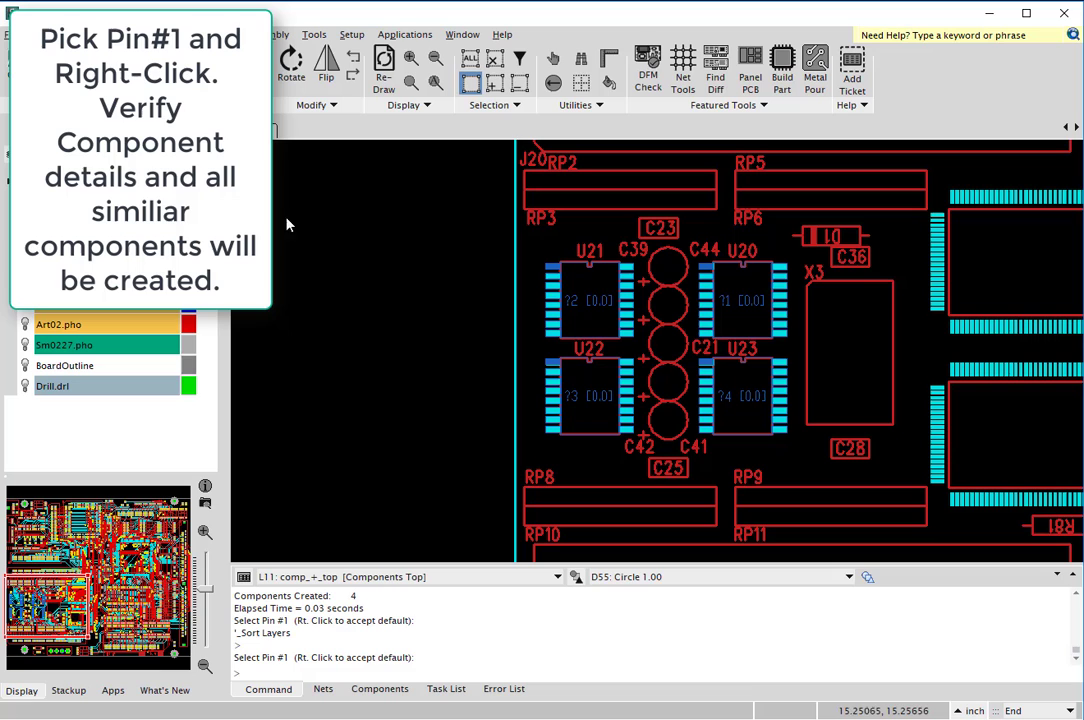
Step: Set the components layer colour to yellow
left_click(188, 180)
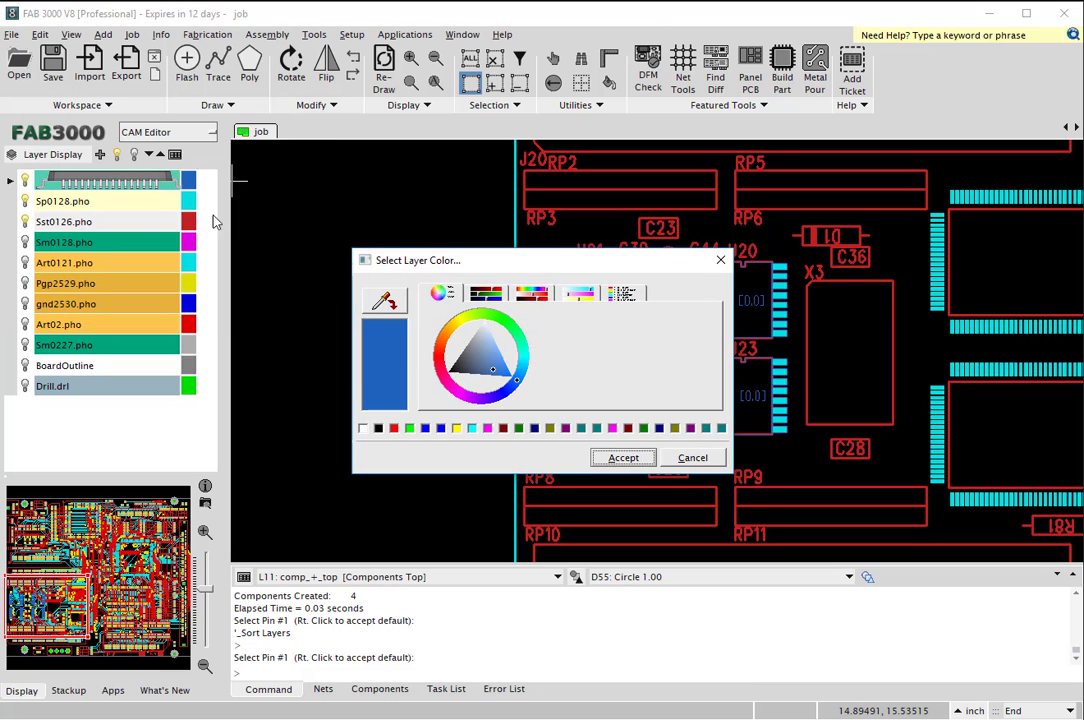
left_click(456, 428)
left_click(634, 459)
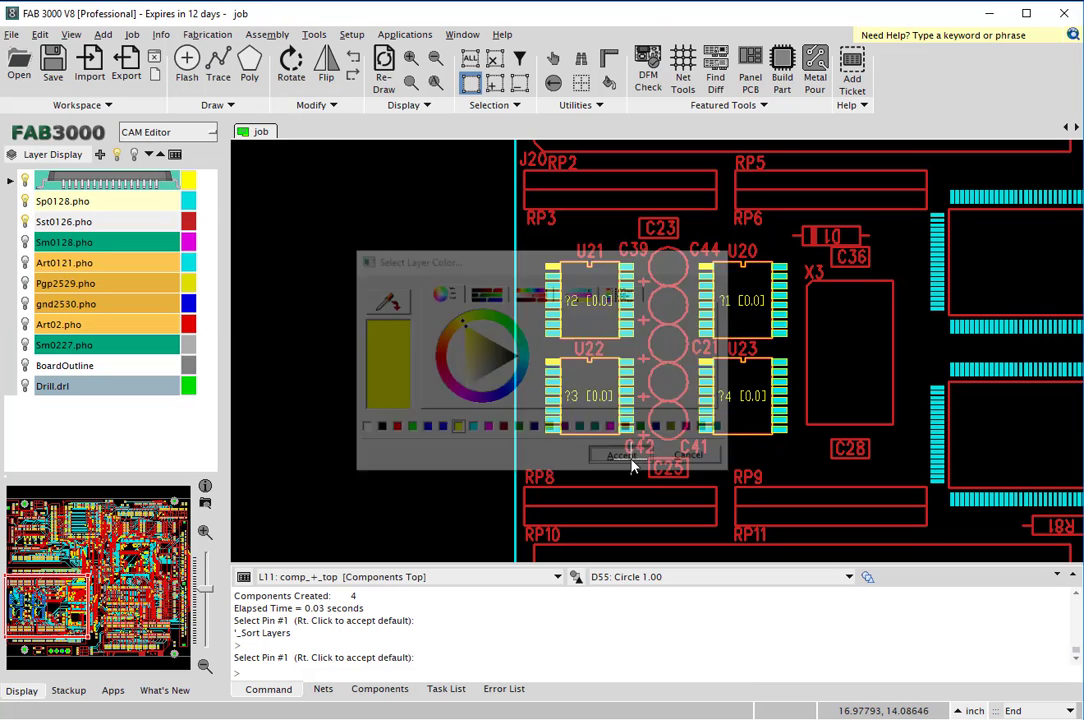
scroll(628, 397, "down", 2)
scroll(880, 295, "up", 3)
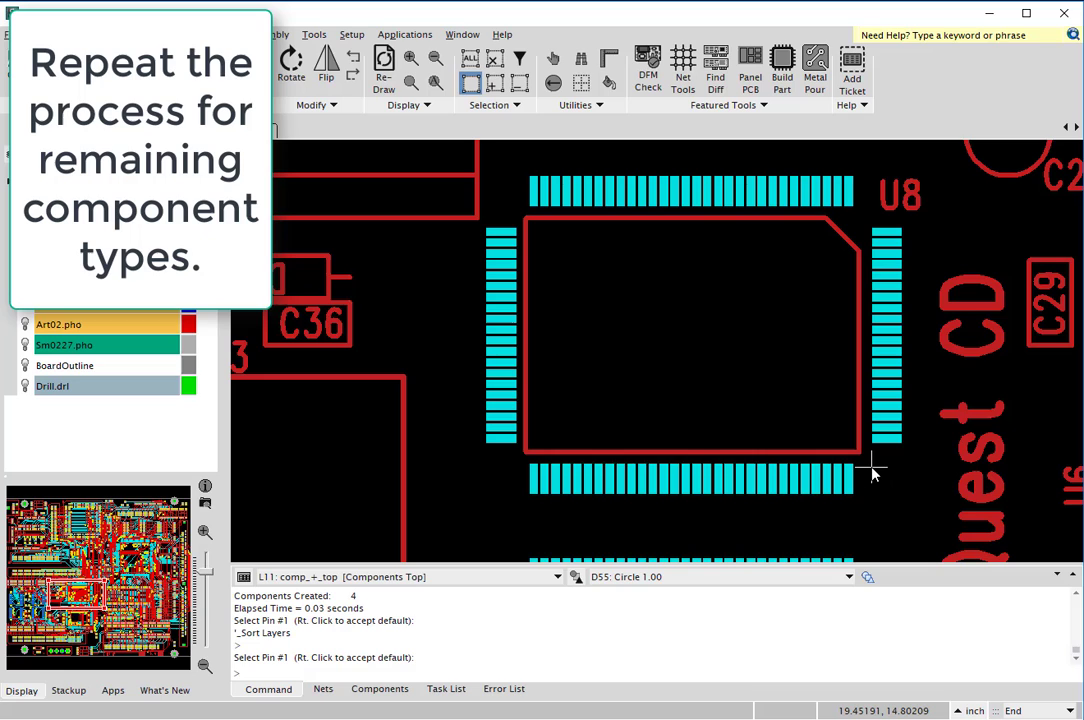
Step: Build the U8 pads into a 100-pin SMT component, also creating U16
mouse_move(872, 466)
left_mouse_down()
mouse_move(827, 351)
mouse_move(455, 175)
mouse_move(501, 189)
left_mouse_up()
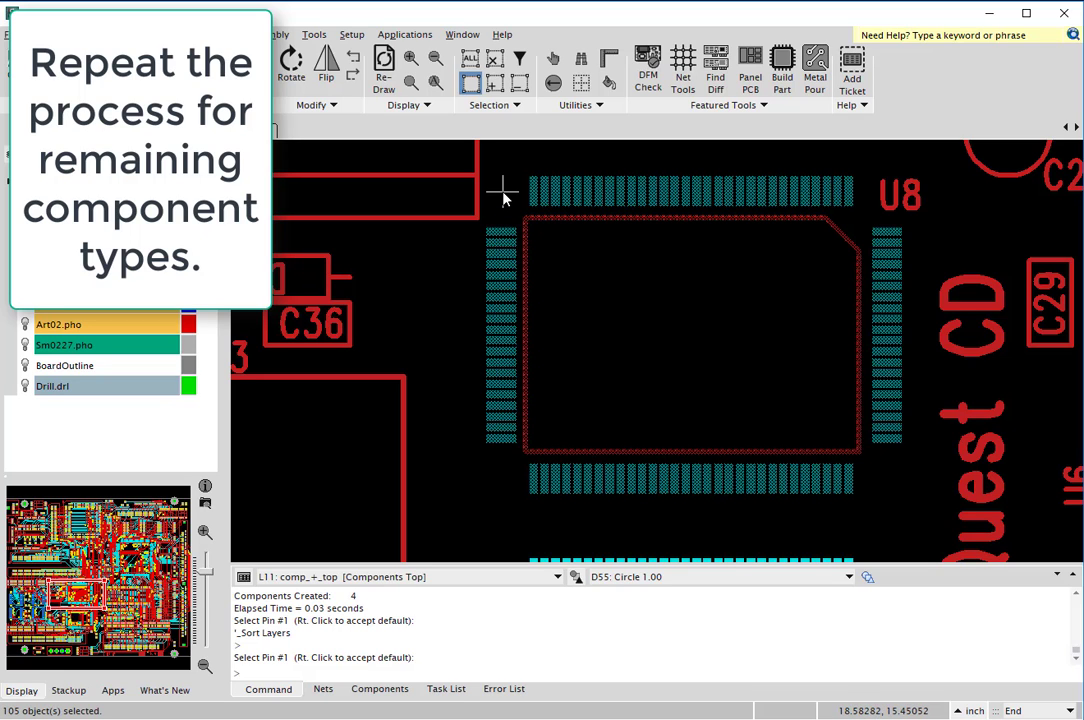
left_click(782, 72)
right_click(774, 339)
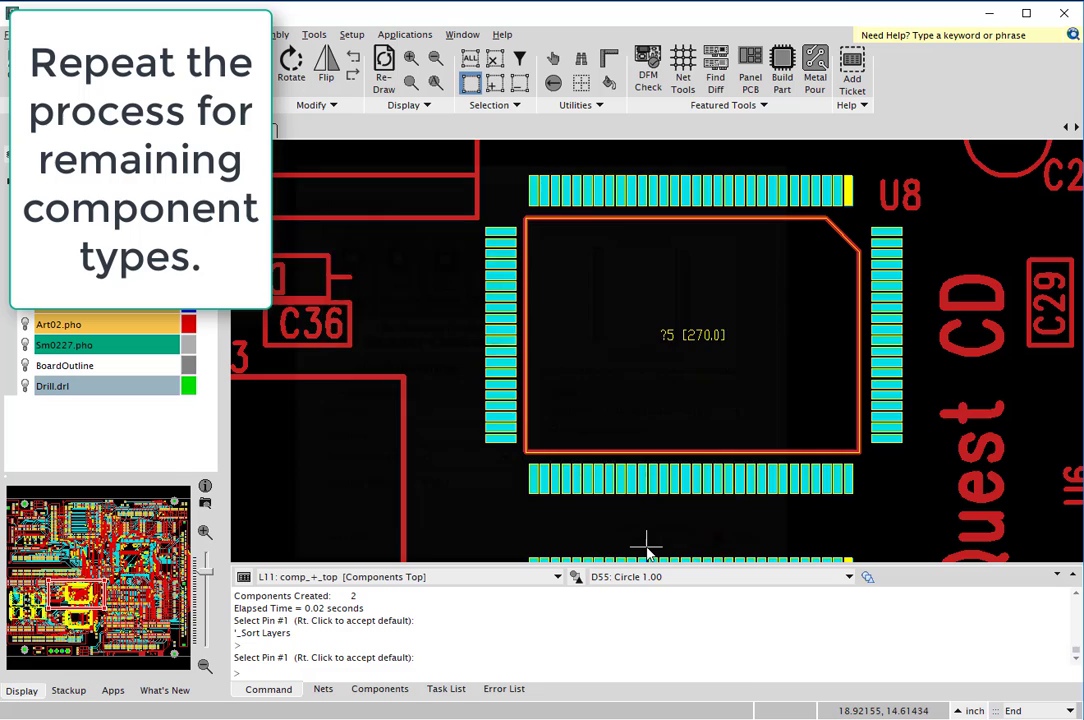
scroll(655, 390, "down", 2)
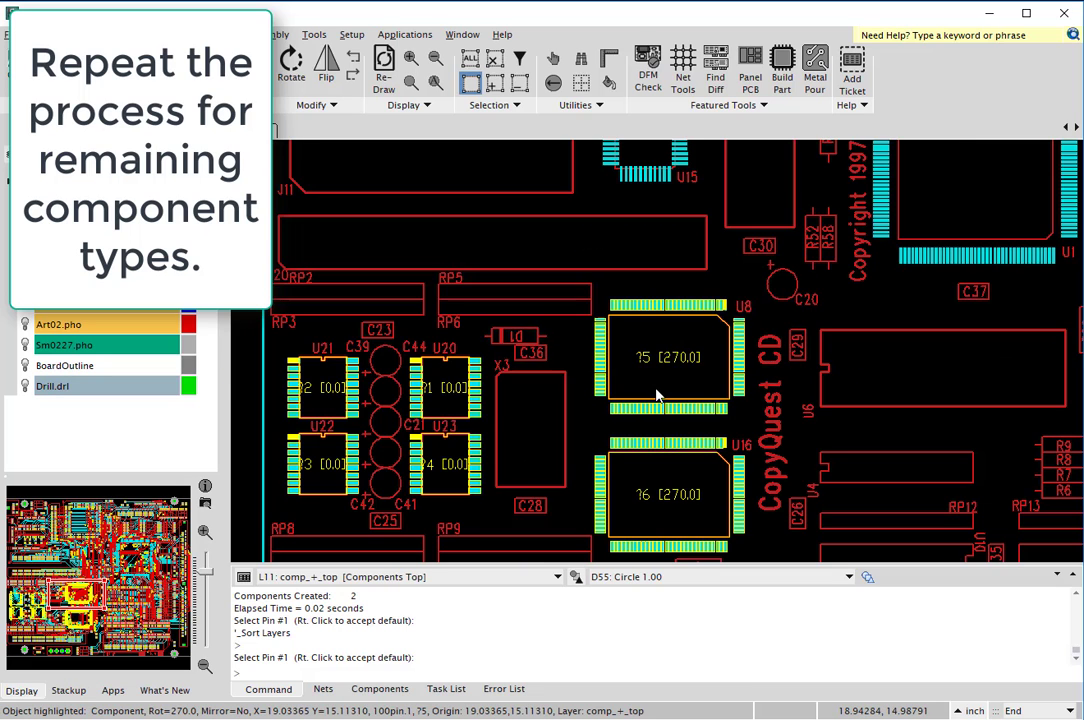
scroll(656, 395, "down", 4)
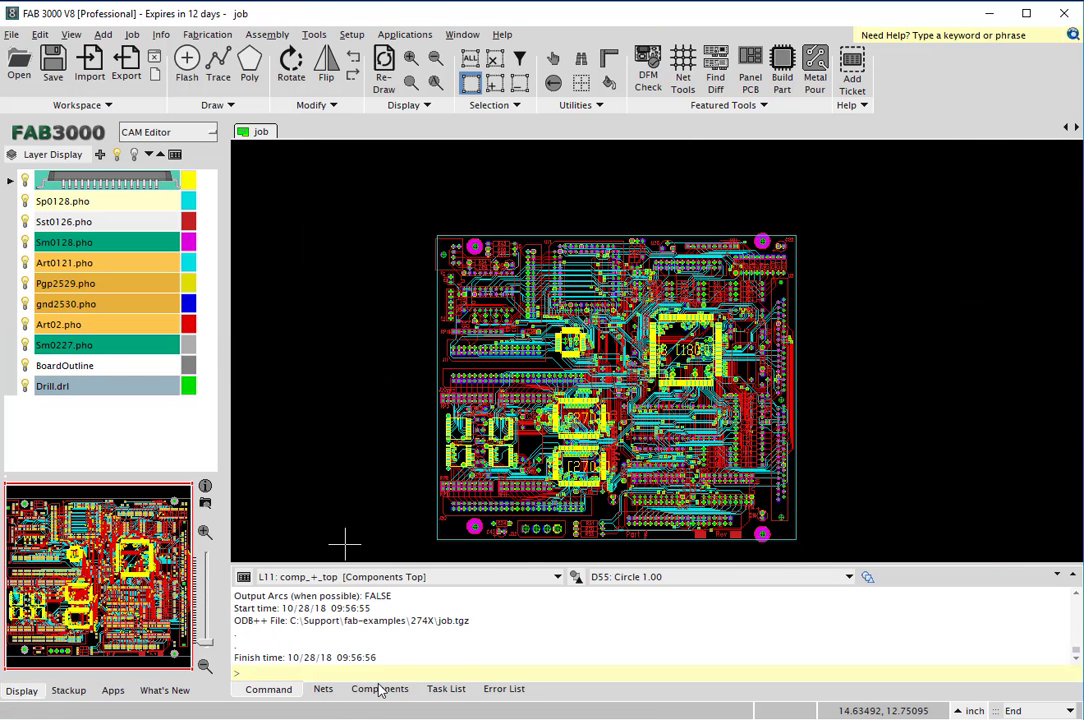
Step: Open the components list and show only the components layer plus Sst0126.pho silkscreen
left_click(379, 689)
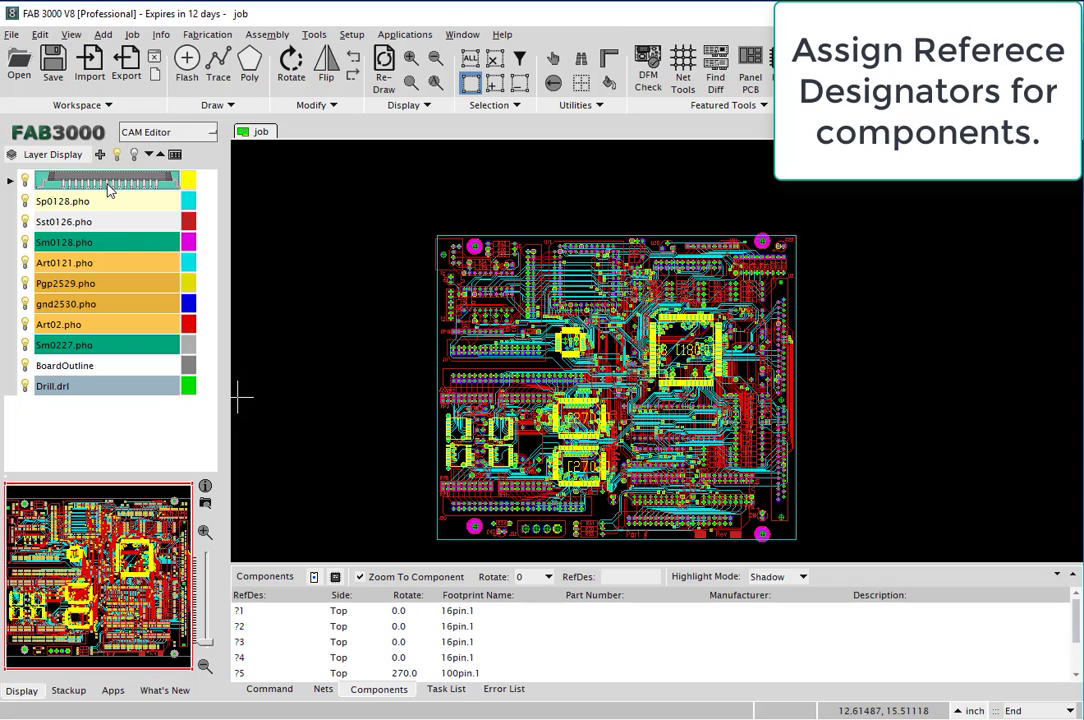
double_click(110, 188)
left_click(26, 202)
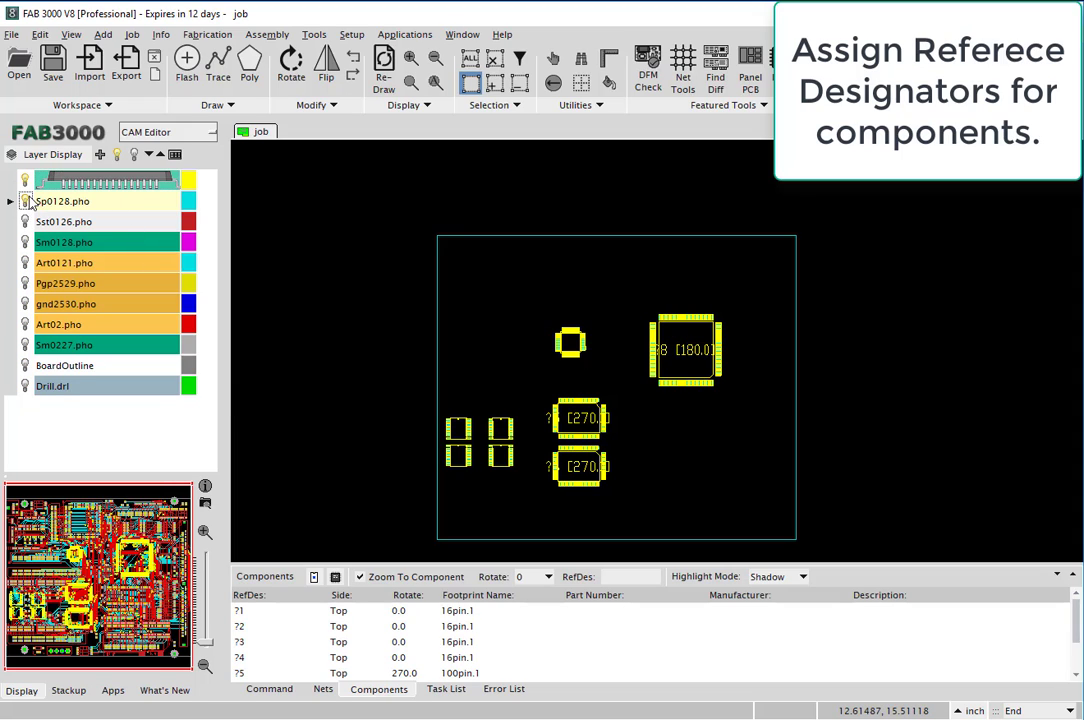
left_click(27, 201)
left_click(25, 222)
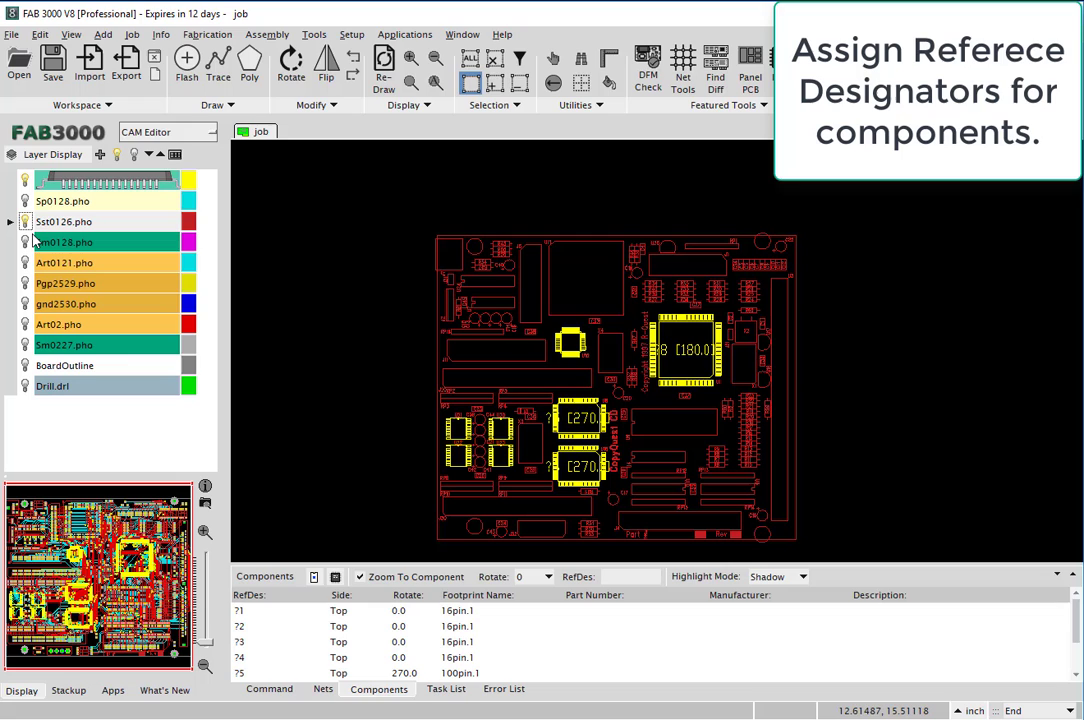
Step: Rename component ?1 to reference designator U20
left_click(398, 611)
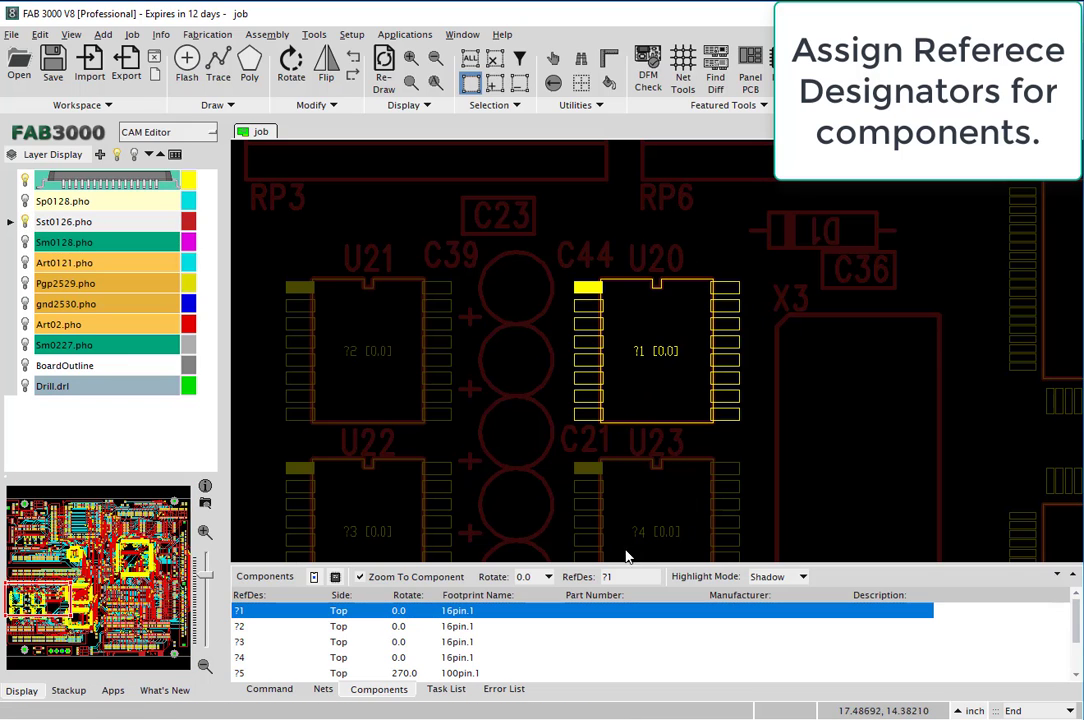
left_click_drag(624, 577, 588, 578)
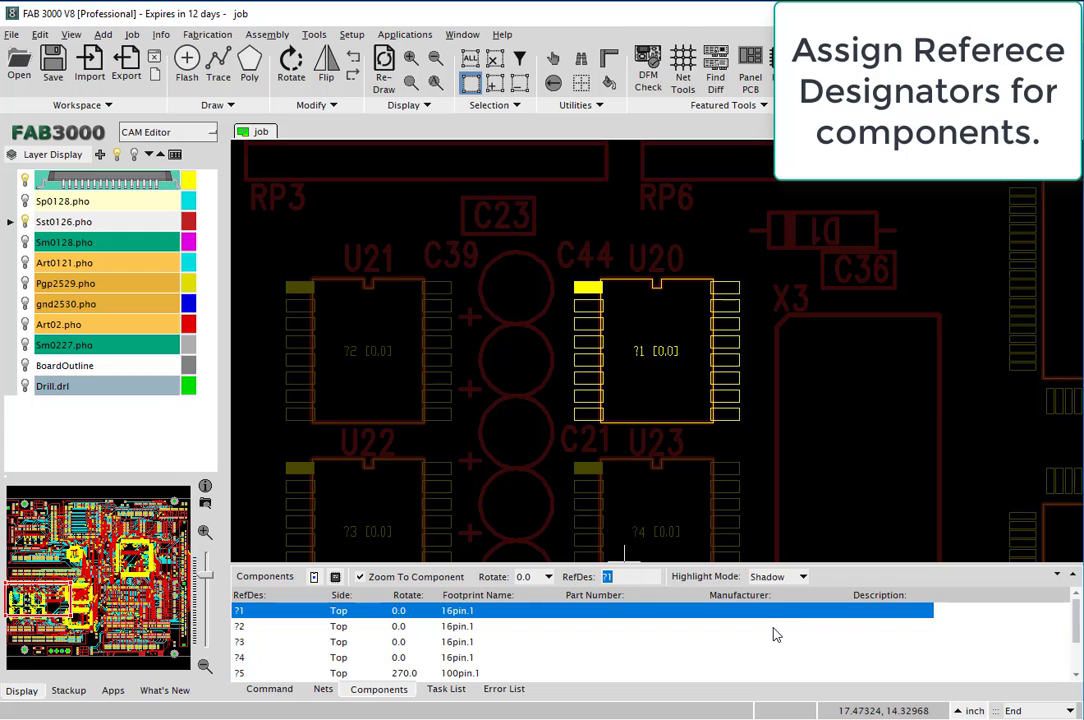
type("u20")
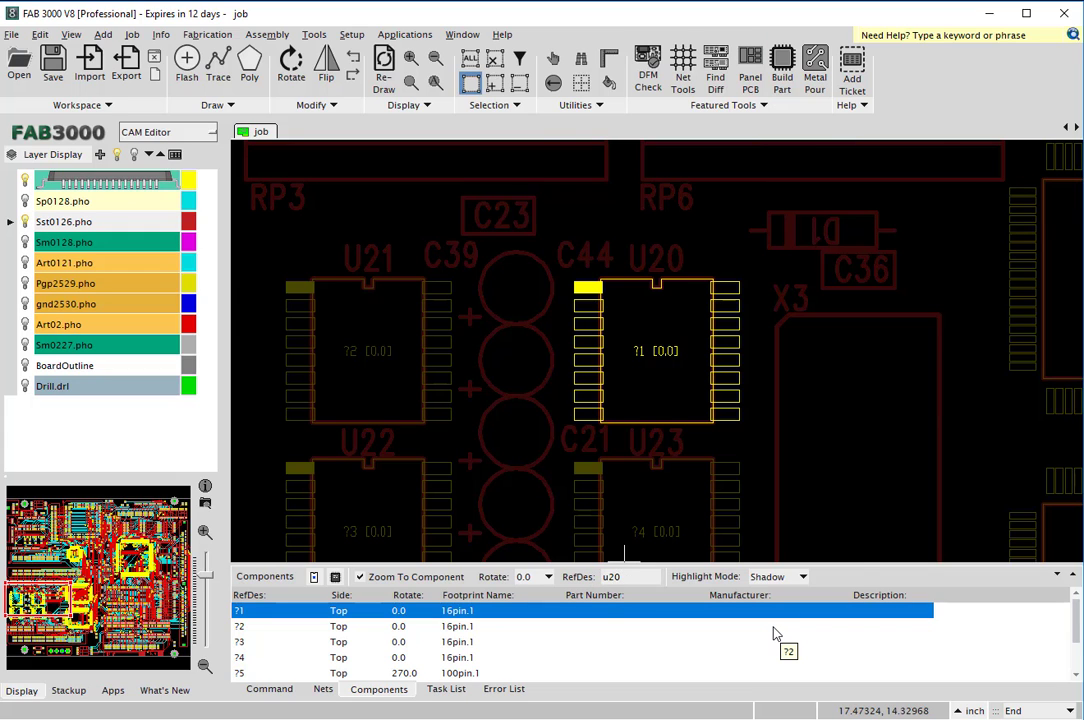
left_click(773, 632)
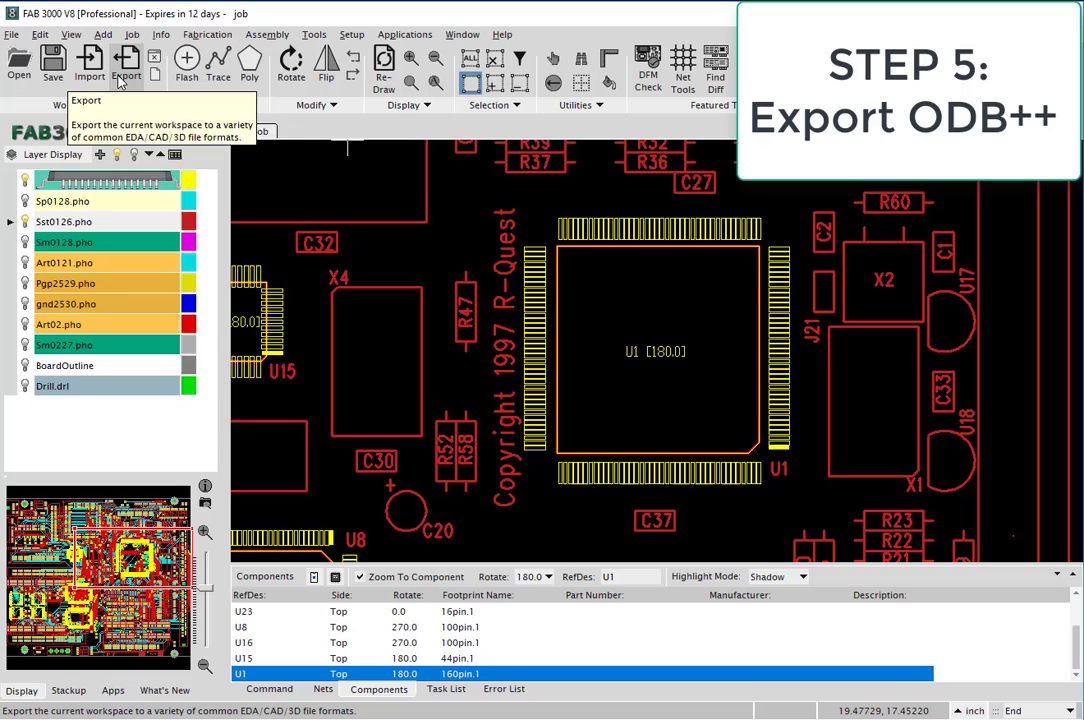
Step: Export the workspace to ODB++ with default layer options, saved as job_with_refdes.tgz
left_click(118, 80)
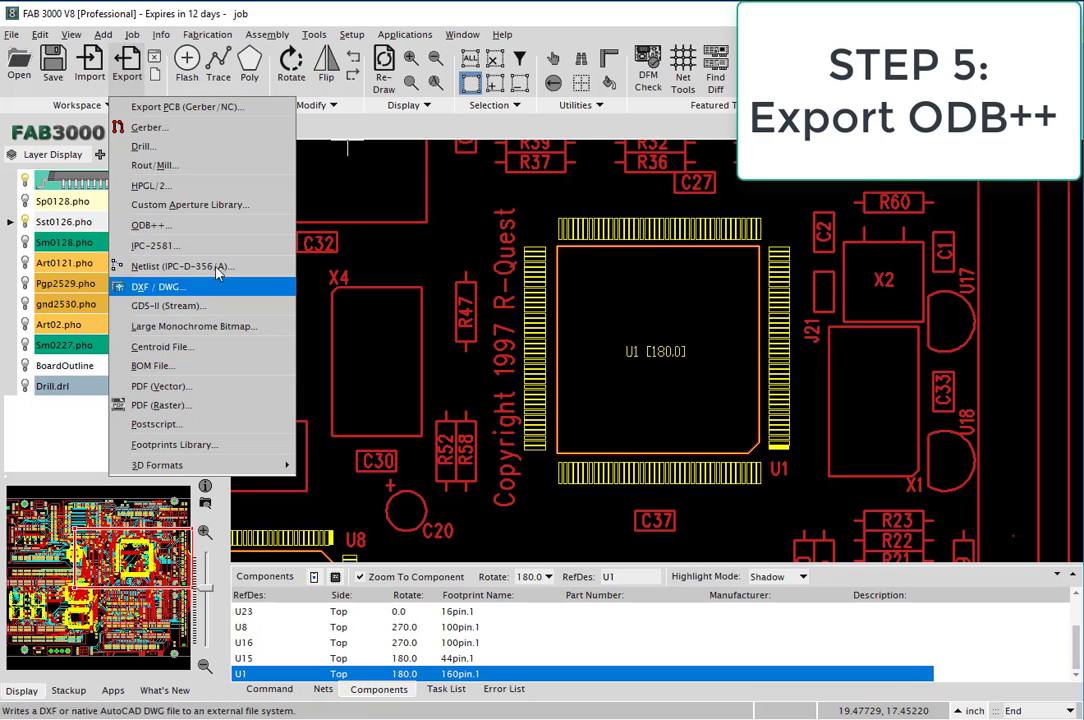
left_click(199, 233)
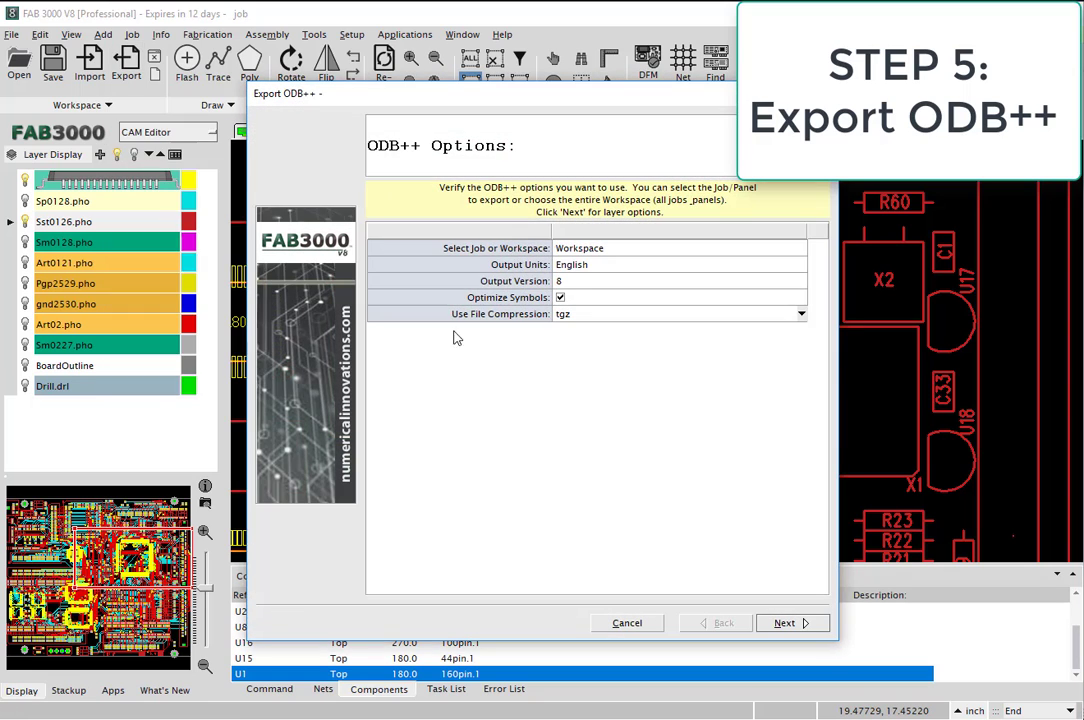
left_click(786, 623)
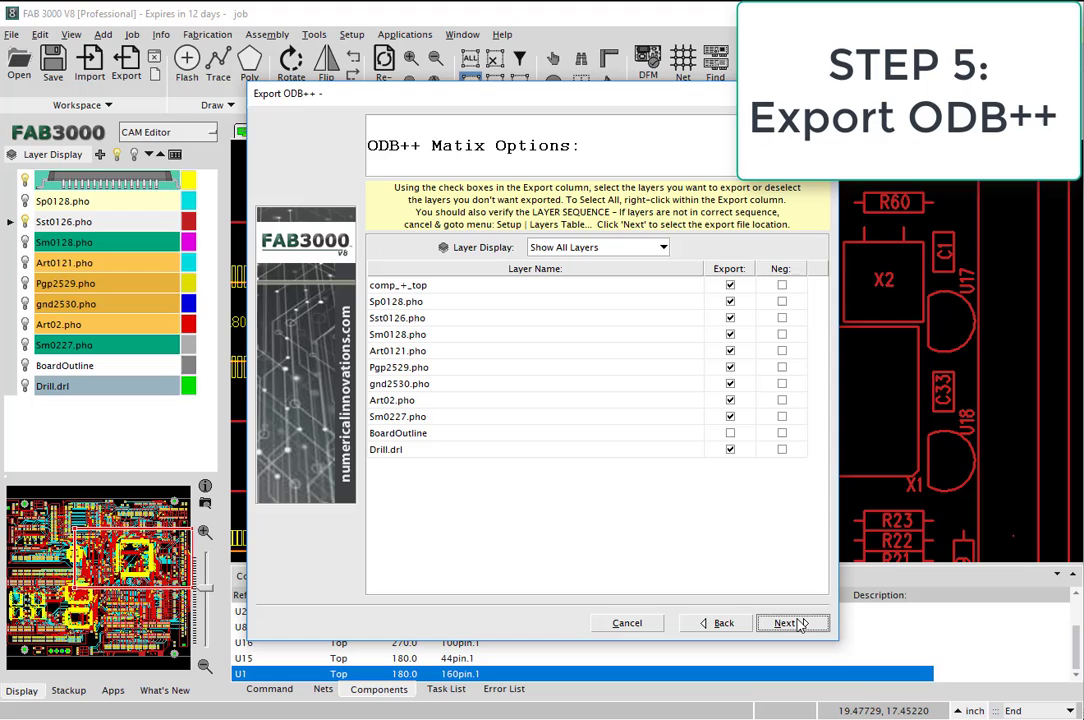
left_click(797, 623)
left_click(128, 533)
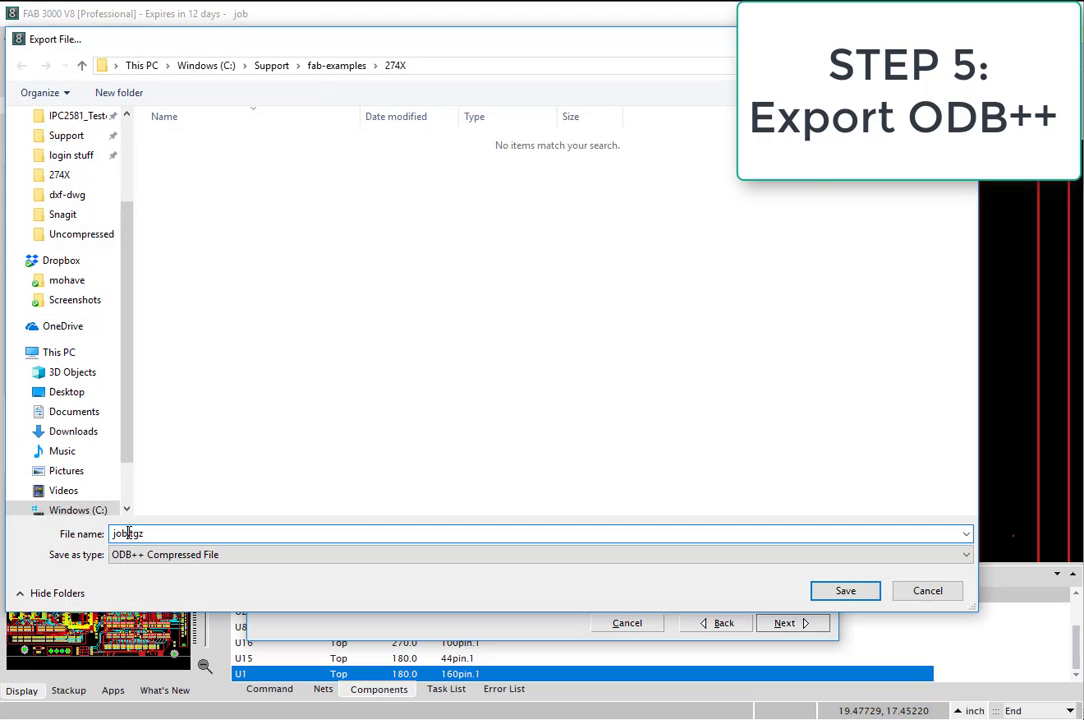
type("_with_refdes")
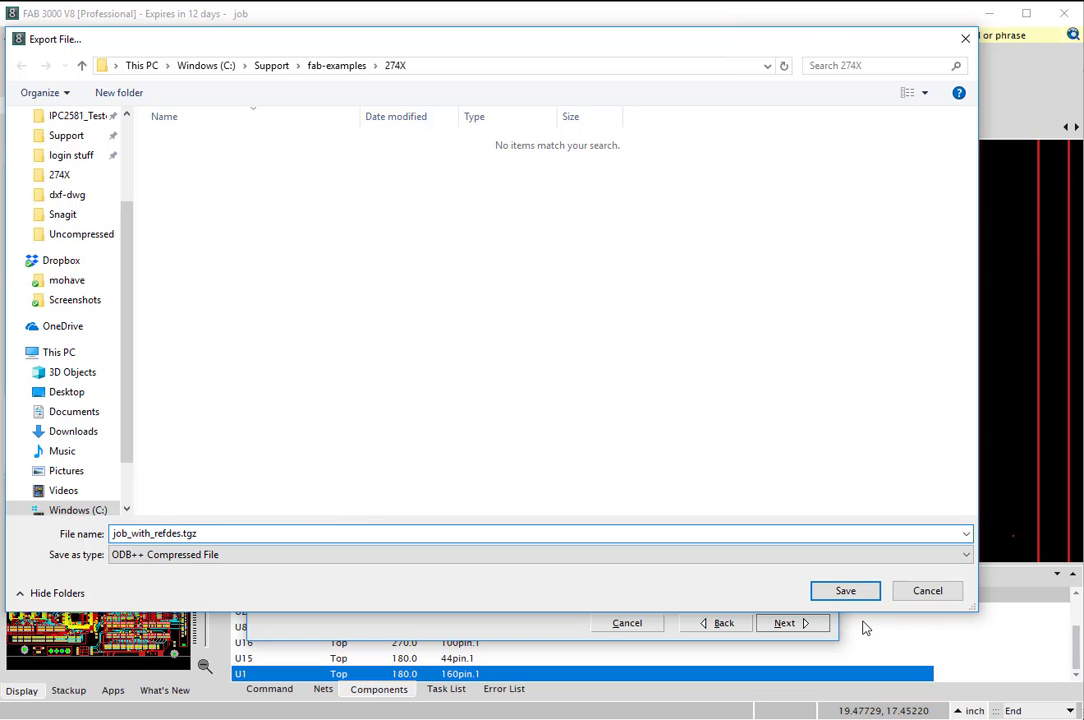
left_click(845, 591)
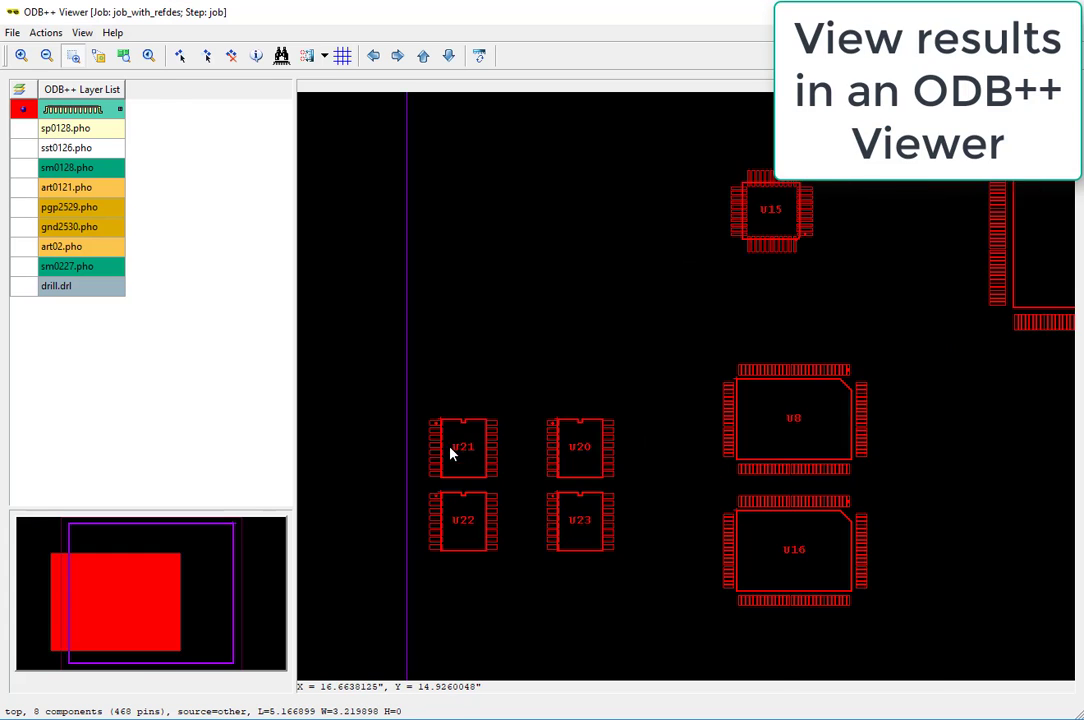
Step: Zoom the board view and briefly show, then hide, the sp0128.pho paste pads
scroll(470, 448, "up", 3)
scroll(470, 448, "down", 1)
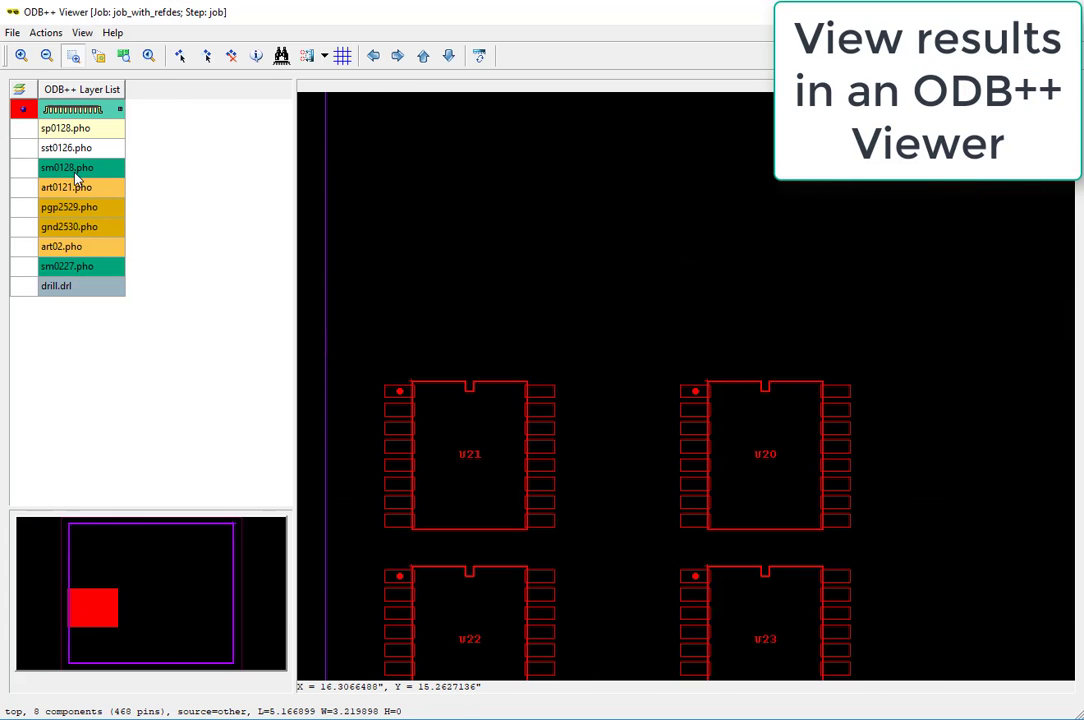
left_click(23, 129)
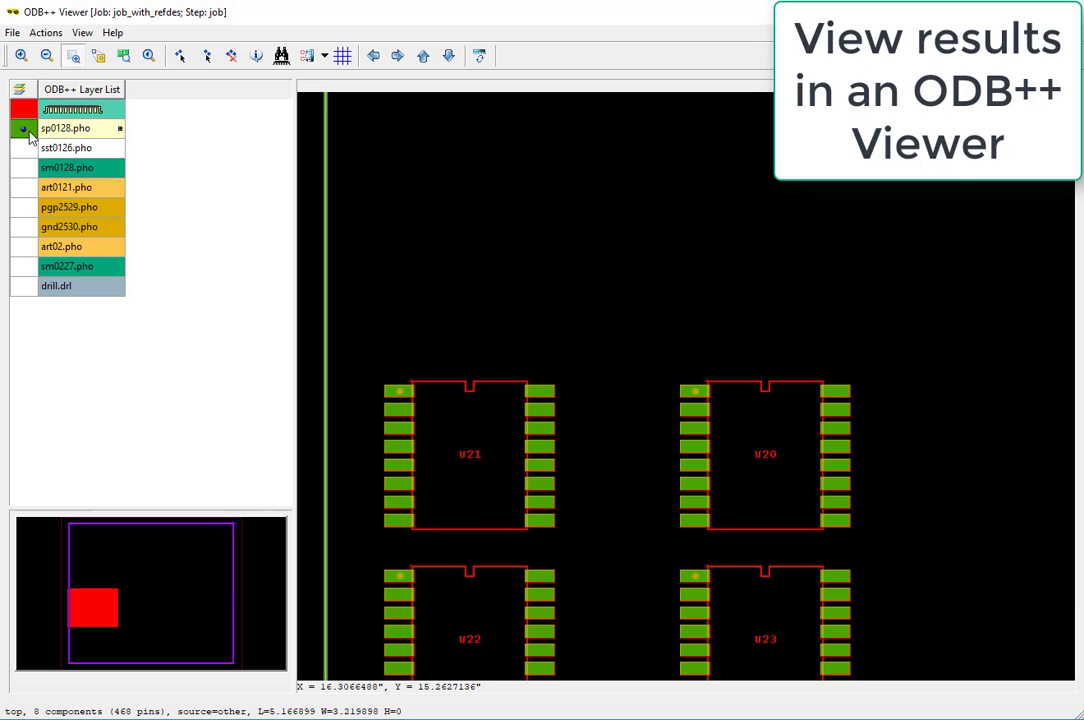
left_click(116, 108)
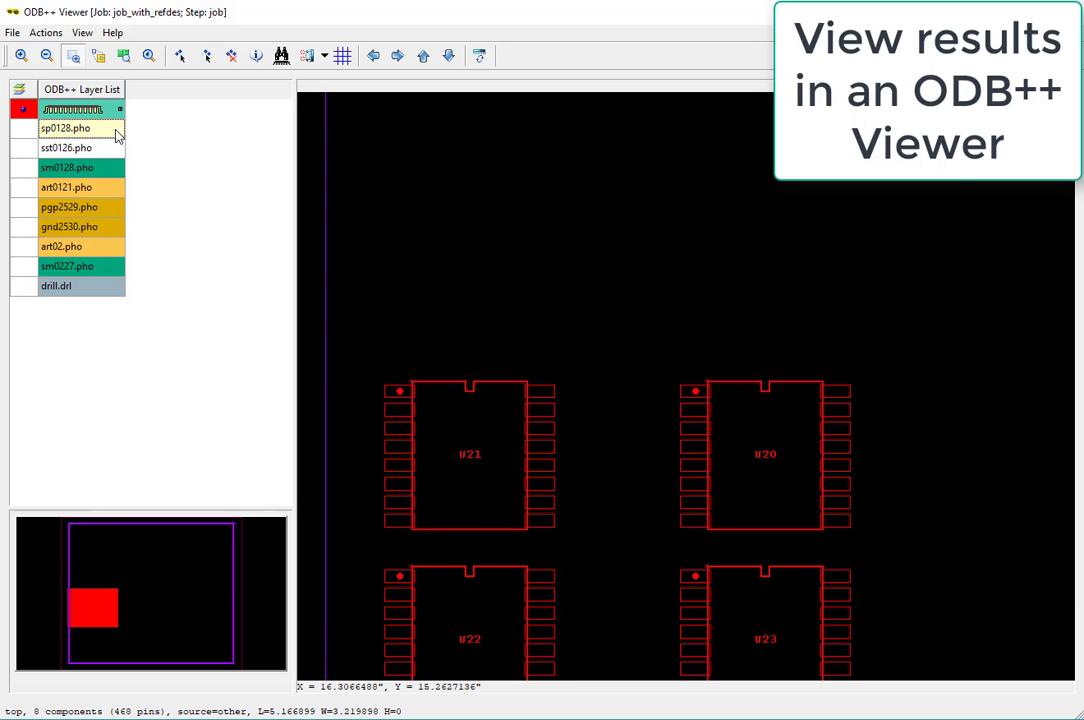
Step: Show the sst0126.pho silkscreen and art0121.pho copper traces, toggling pgp2529.pho on and off
left_click(25, 150)
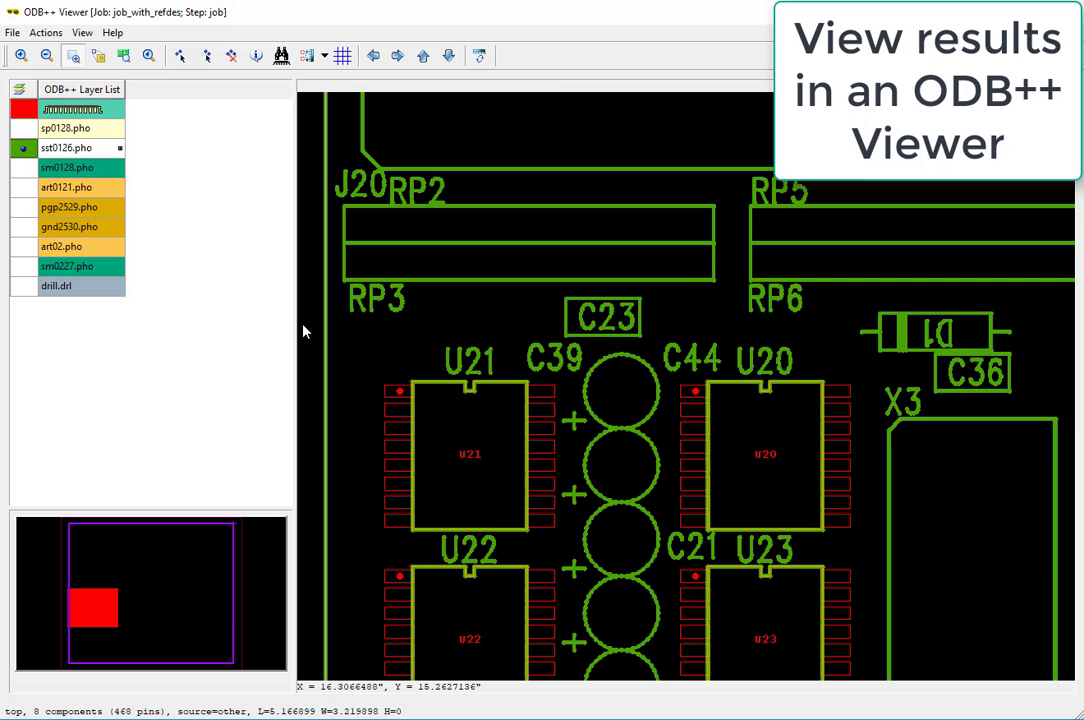
scroll(547, 476, "down", 2)
scroll(956, 416, "up", 2)
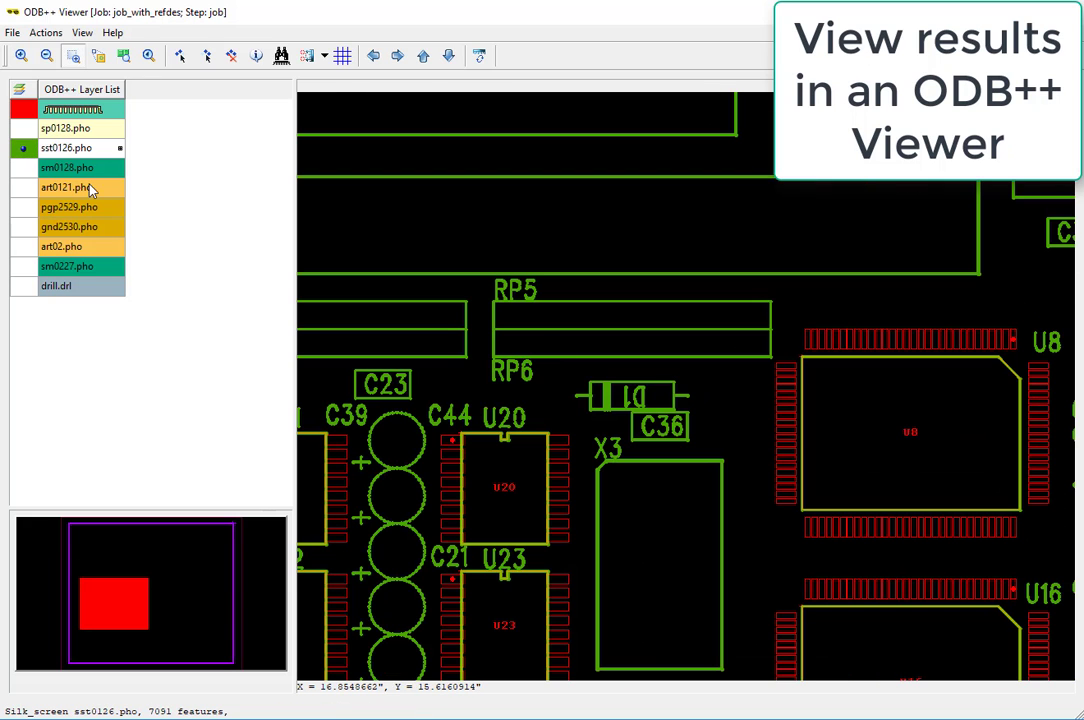
left_click(25, 188)
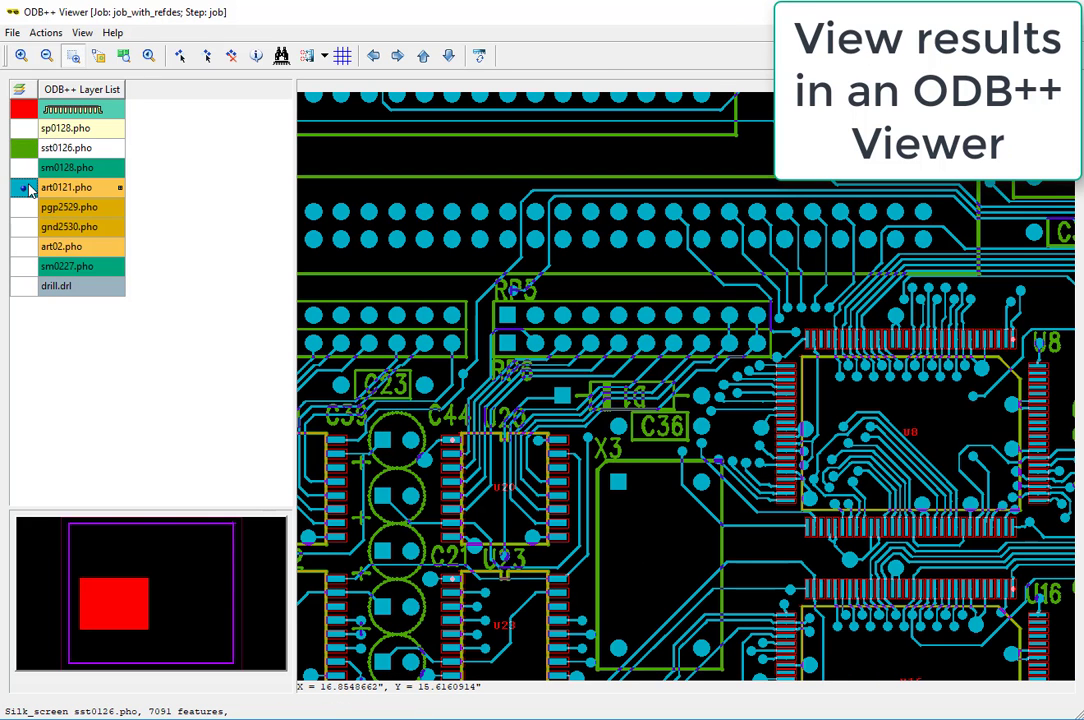
left_click(28, 210)
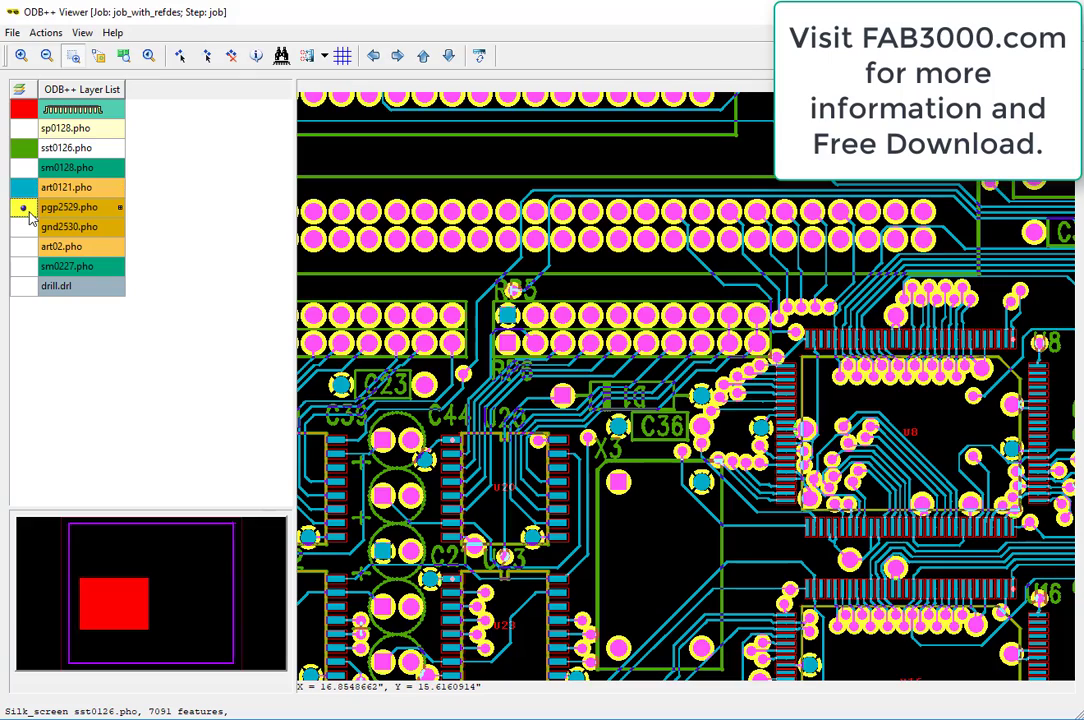
left_click(24, 210)
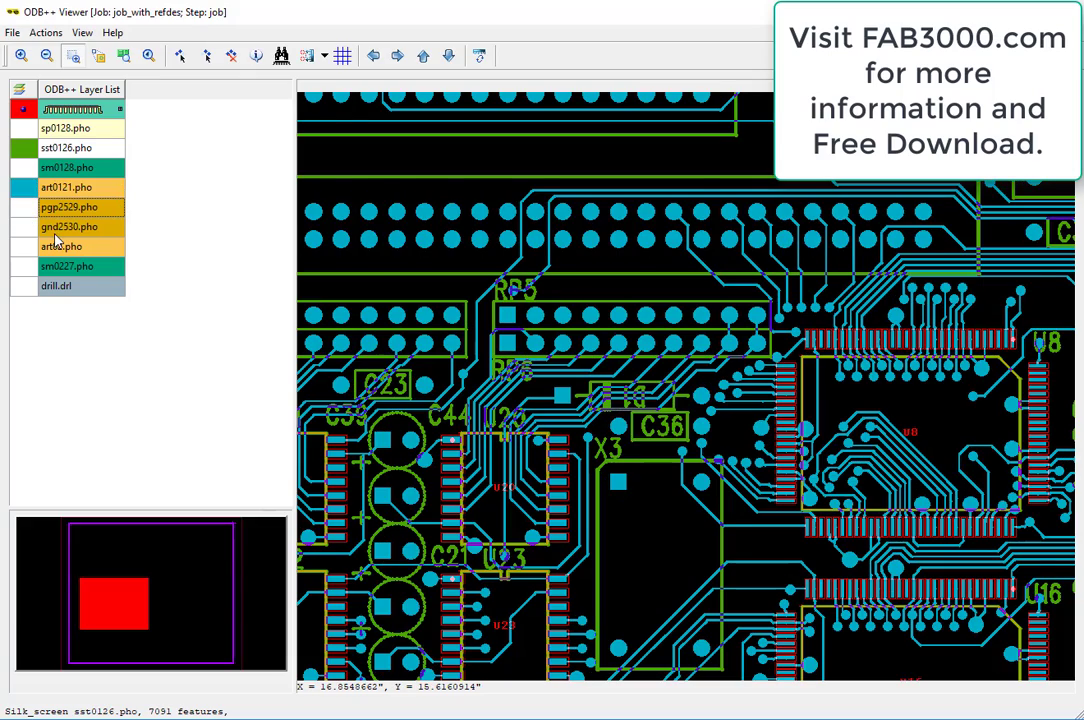